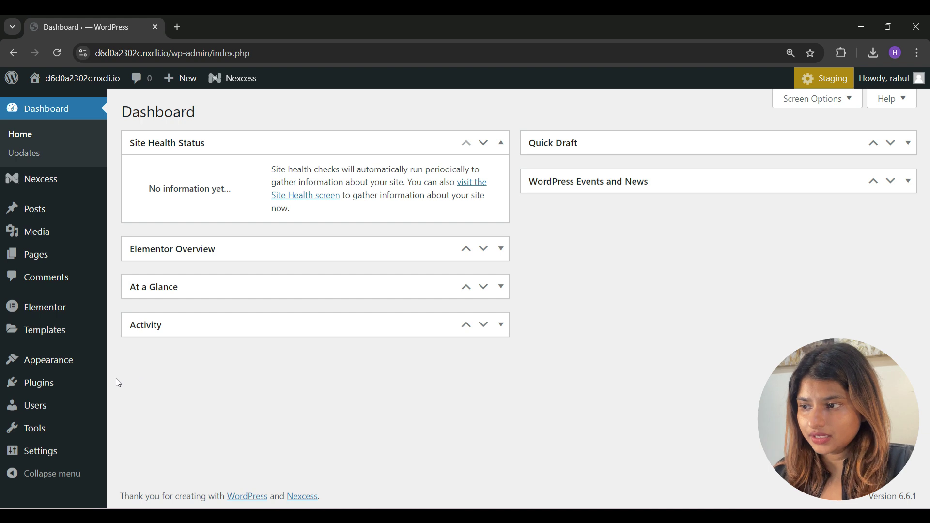
- Find the Responsive Addons for Elementor plugin by cyberchimps, then install and activate it
{"action": "mouse_move", "coordinate": [87, 384]}
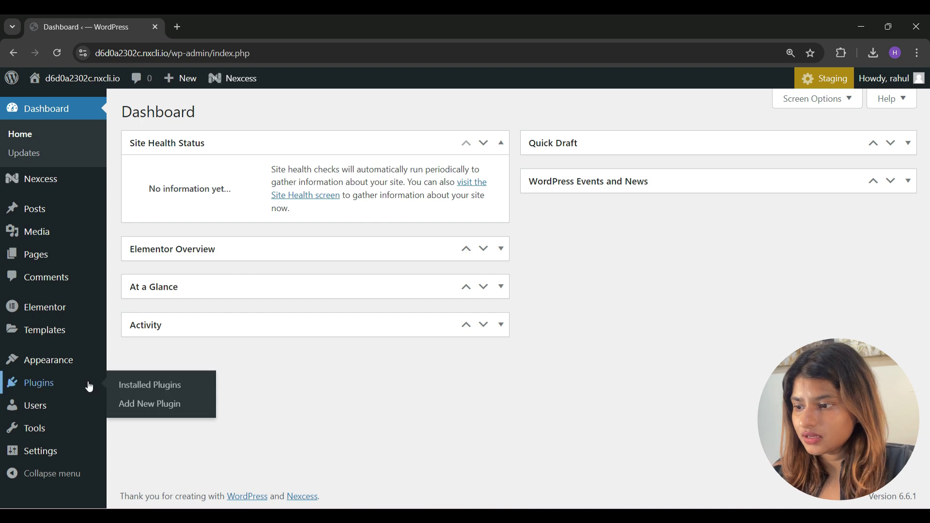
{"action": "left_click", "coordinate": [132, 405]}
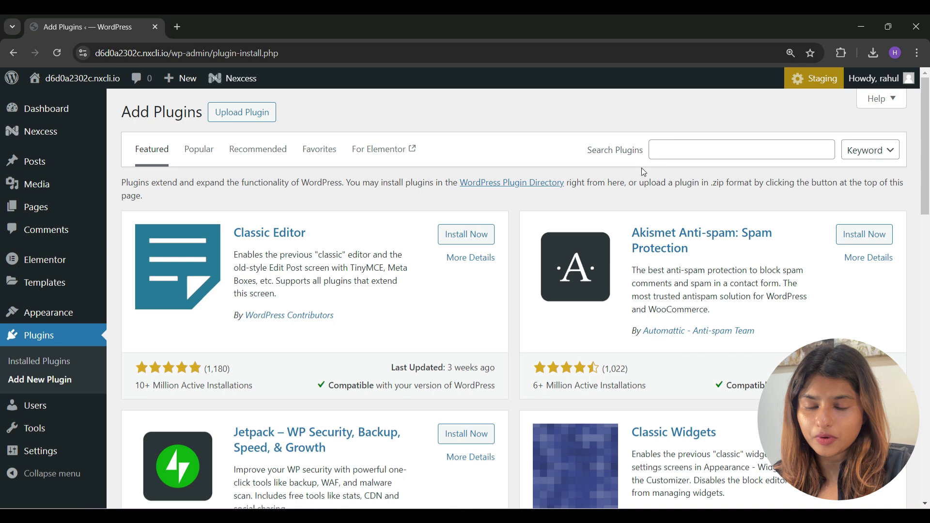
{"action": "left_click", "coordinate": [678, 149]}
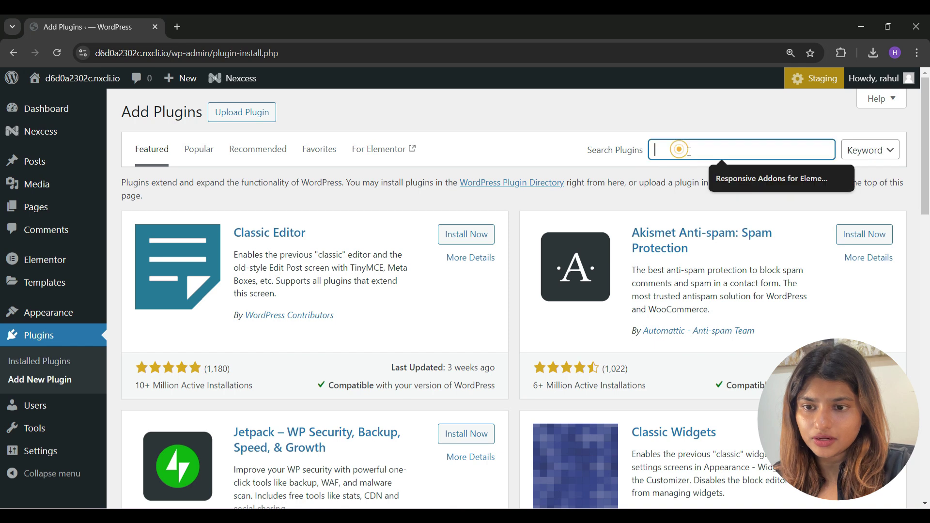
{"action": "left_click", "coordinate": [749, 171]}
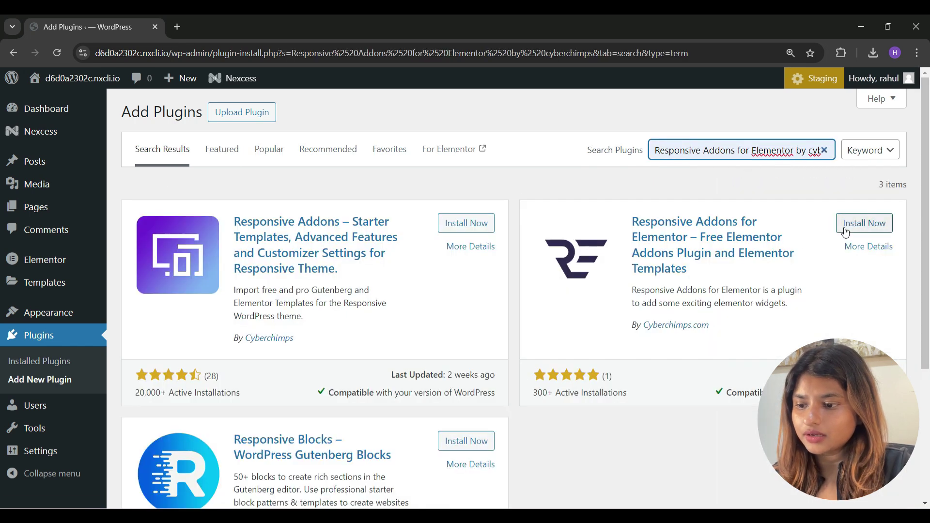
{"action": "left_click", "coordinate": [845, 230]}
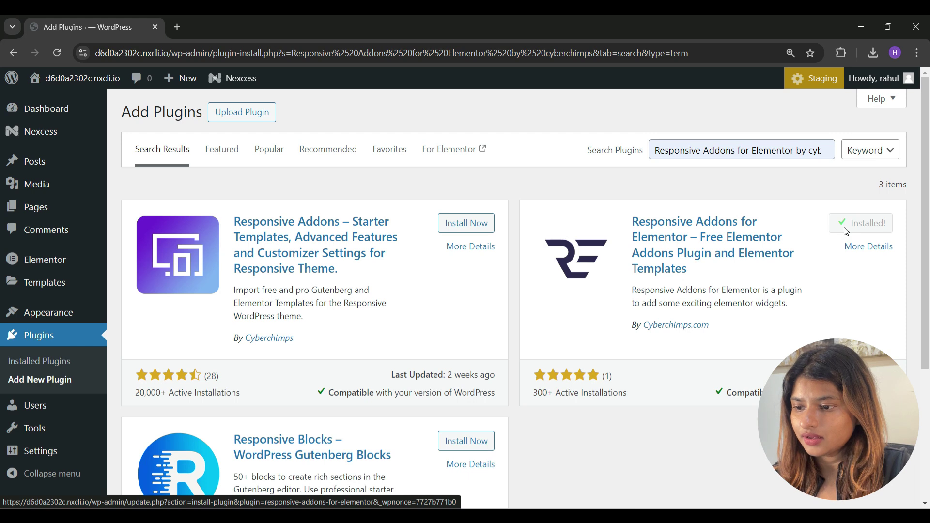
{"action": "left_click", "coordinate": [862, 227]}
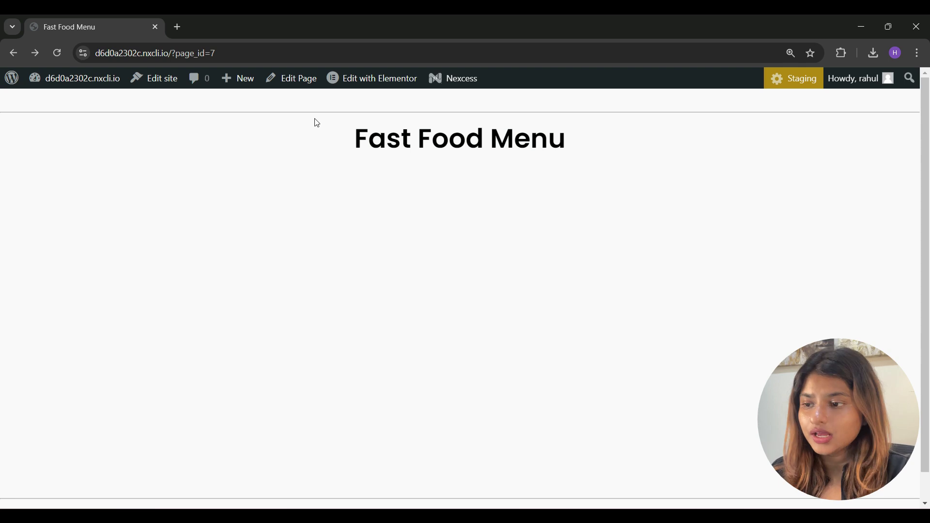
- Open the Fast Food Menu page in the Elementor editor and place an RAE Price List widget in the grid's first cell
{"action": "left_click", "coordinate": [359, 82]}
{"action": "left_click", "coordinate": [51, 184]}
{"action": "type", "text": "R"}
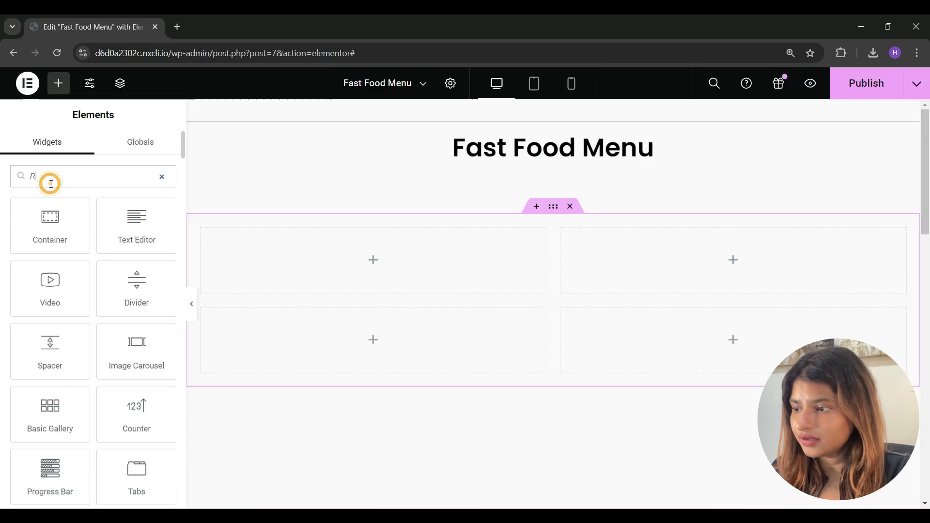
{"action": "type", "text": "AE price"}
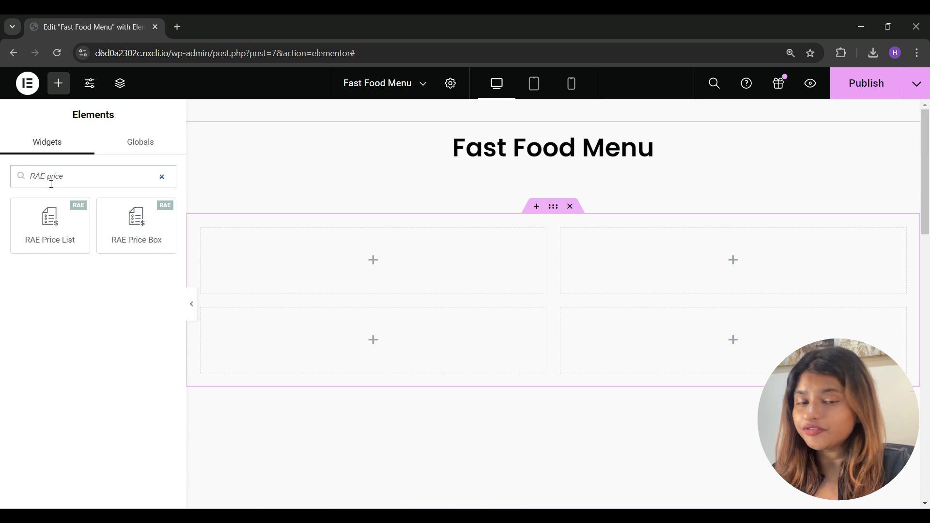
{"action": "left_click_drag", "start_coordinate": [42, 231], "coordinate": [364, 276]}
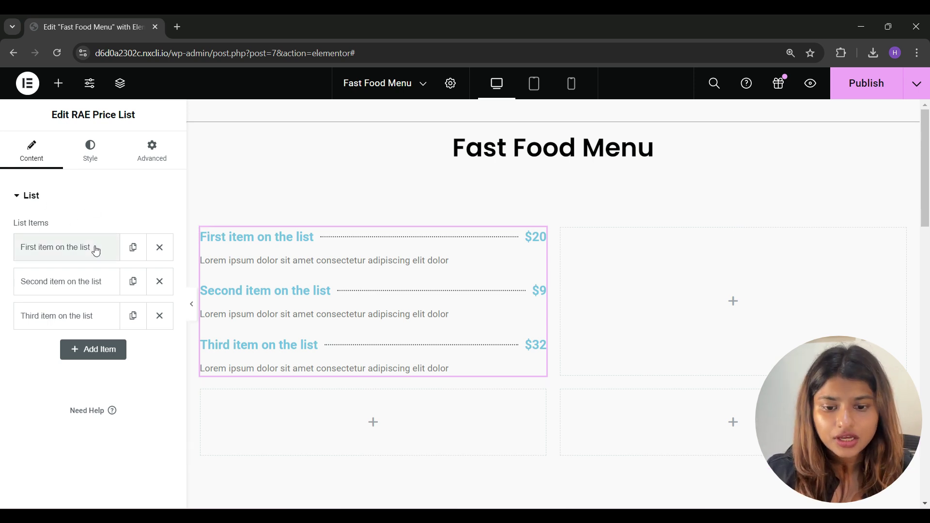
- Move the price list's second item below the third and add a new blank item
{"action": "left_click_drag", "start_coordinate": [95, 280], "coordinate": [90, 314]}
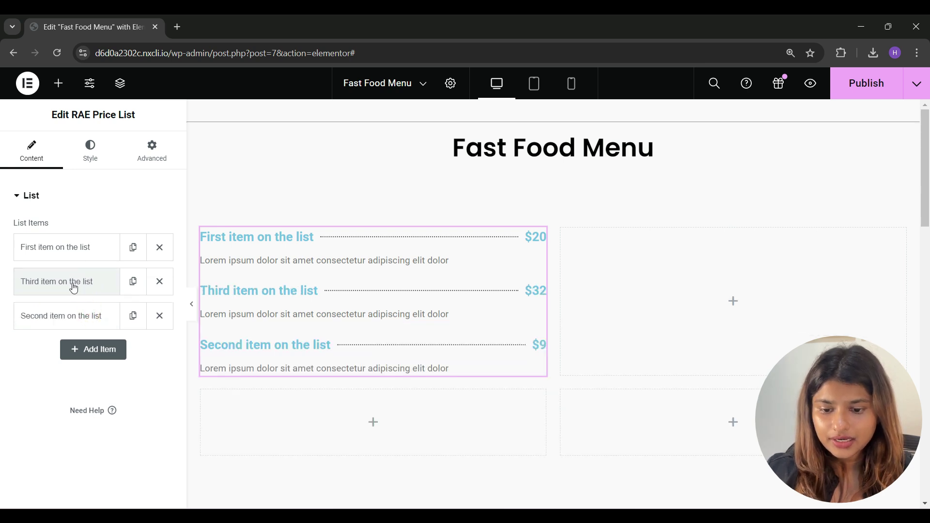
{"action": "left_click", "coordinate": [87, 352]}
{"action": "left_click", "coordinate": [88, 358]}
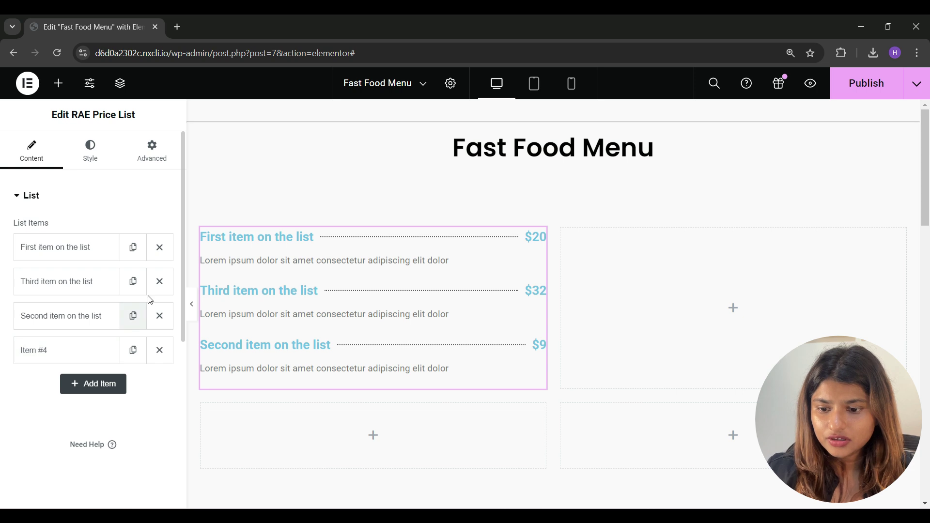
- Delete the original second and third list items and duplicate the remaining blank item twice
{"action": "left_click", "coordinate": [159, 282]}
{"action": "left_click", "coordinate": [160, 281]}
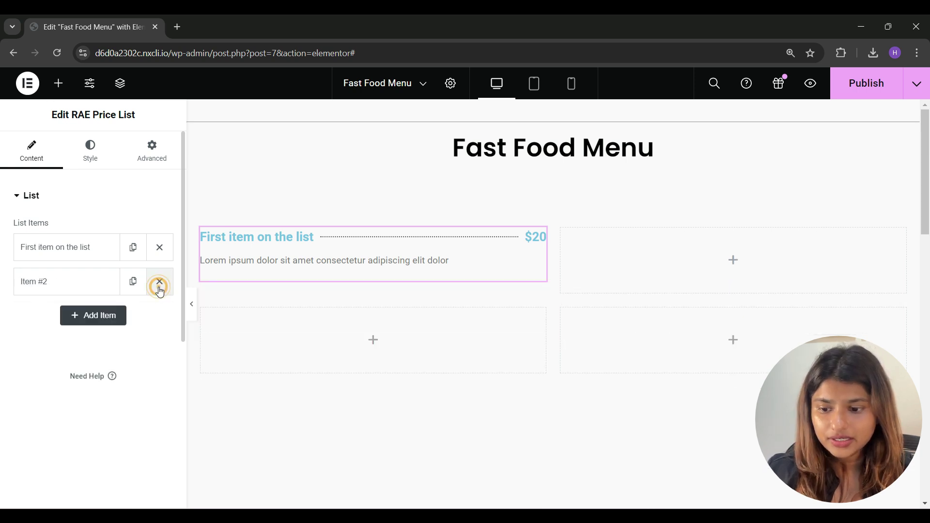
{"action": "left_click", "coordinate": [134, 281]}
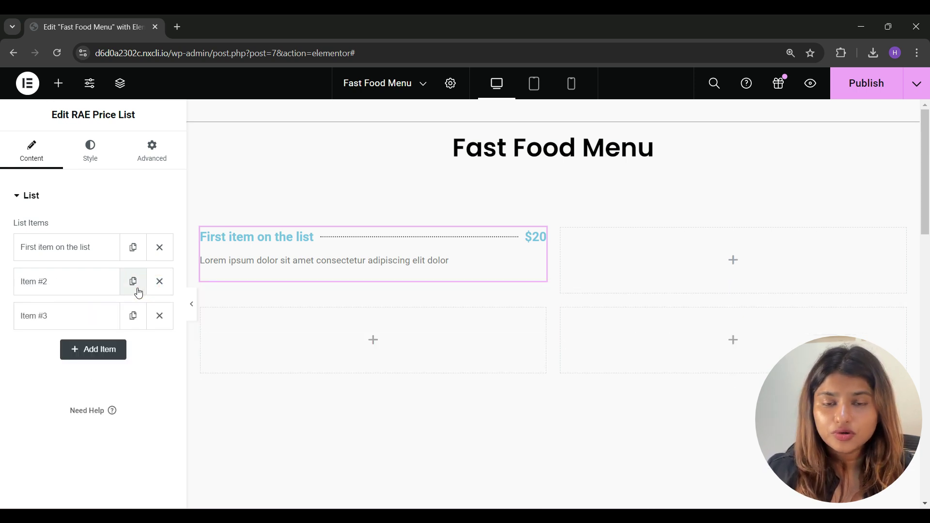
{"action": "left_click", "coordinate": [134, 281]}
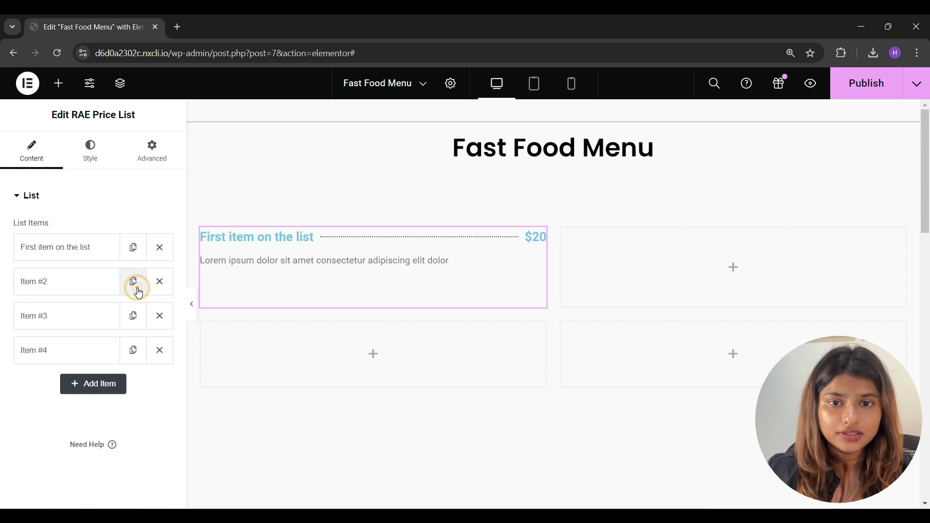
- Set the price of the first list item to $10
{"action": "left_click", "coordinate": [80, 256]}
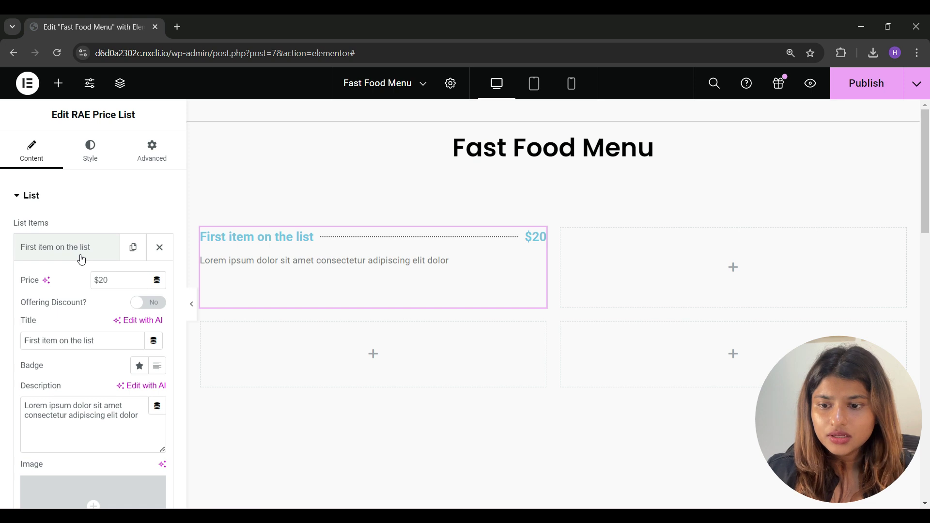
{"action": "left_click", "coordinate": [137, 281]}
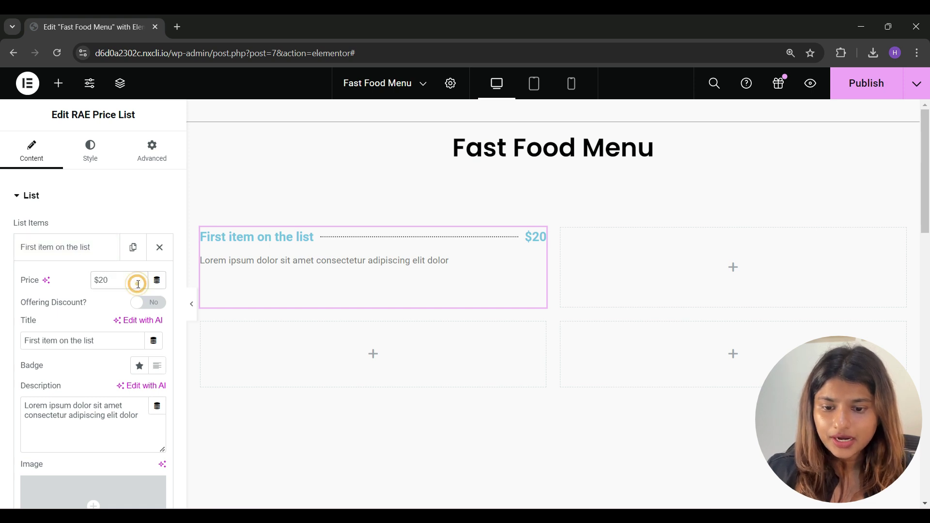
{"action": "key", "text": "BackSpace"}
{"action": "key", "text": "BackSpace"}
{"action": "type", "text": "10"}
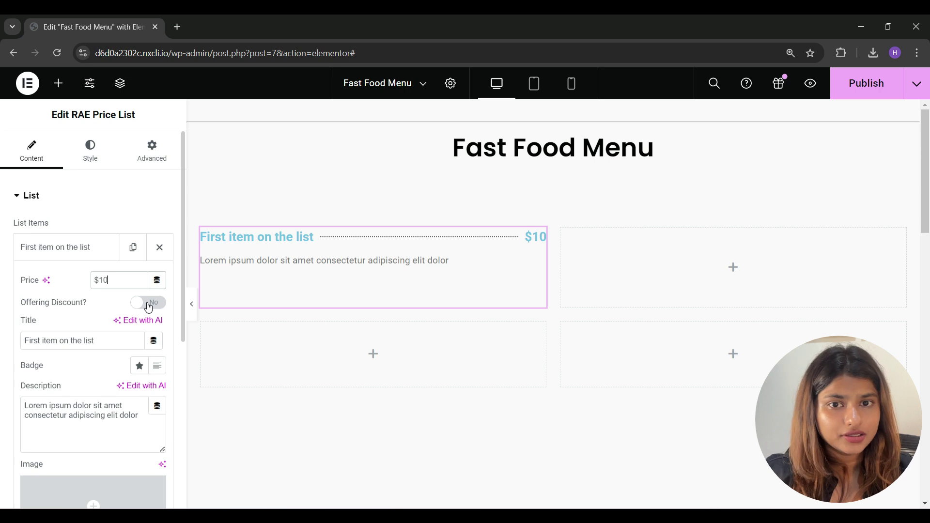
- Try a discount on the first list item with an original price of $25, and switch the discount off again
{"action": "left_click", "coordinate": [147, 303]}
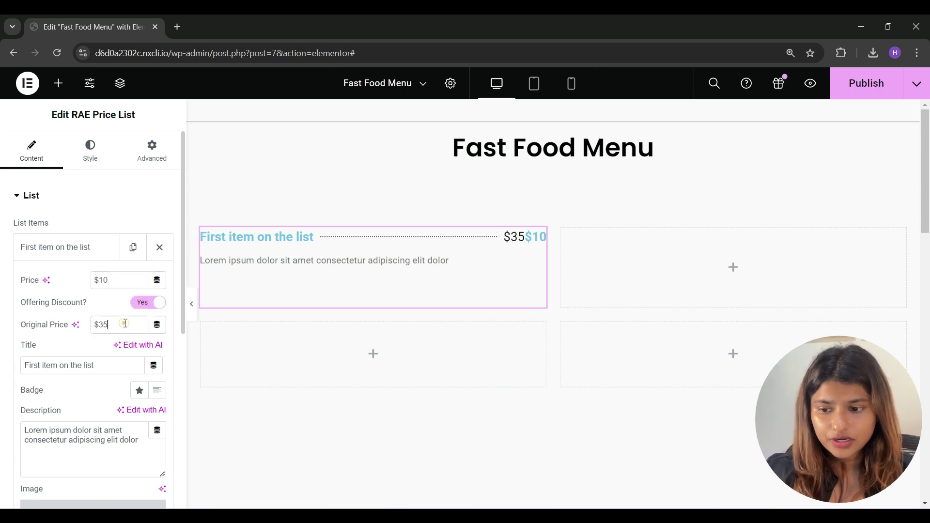
{"action": "key", "text": "BackSpace"}
{"action": "key", "text": "BackSpace"}
{"action": "type", "text": "25"}
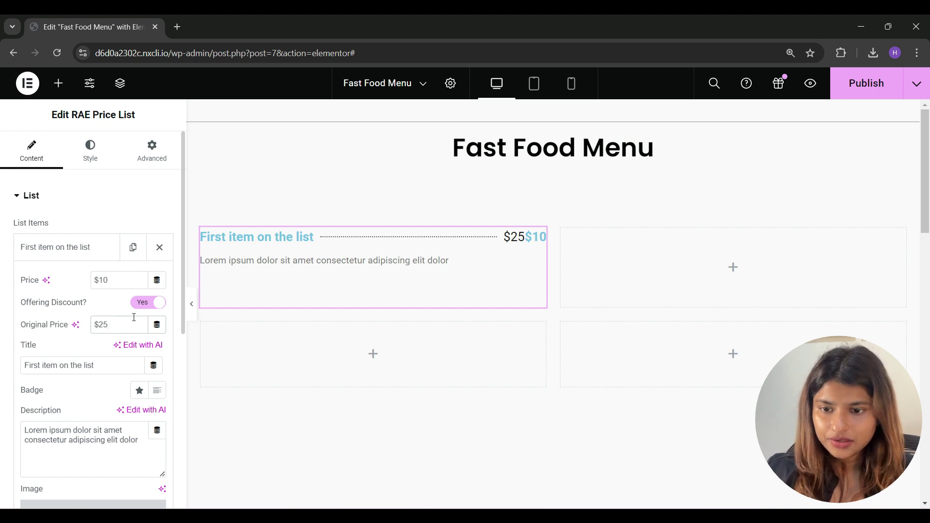
{"action": "left_click", "coordinate": [136, 303]}
- Set the first list item's title to "Burger"
{"action": "key", "text": "ctrl+a"}
{"action": "type", "text": "Burger"}
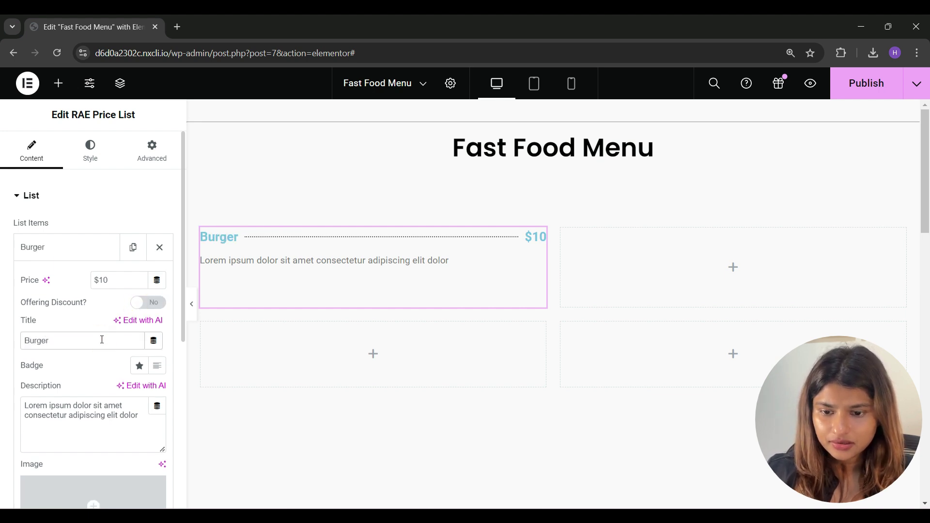
{"action": "left_click", "coordinate": [139, 366]}
{"action": "left_click", "coordinate": [157, 391]}
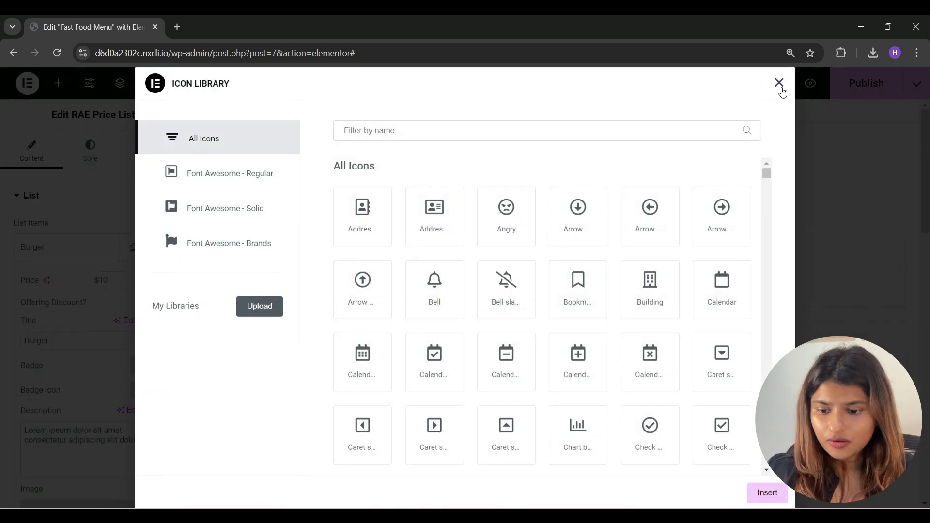
{"action": "left_click", "coordinate": [778, 83]}
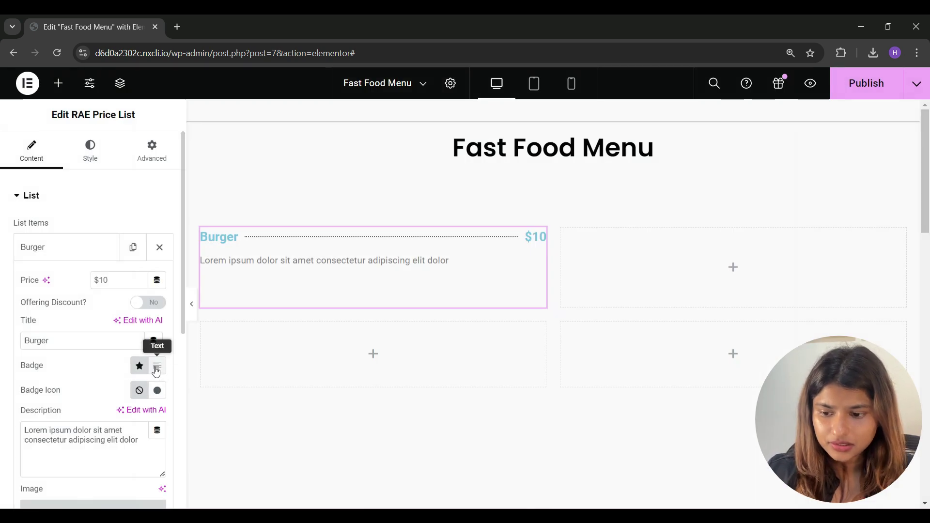
- Give the Burger item a text badge reading "Chef's special"
{"action": "left_click", "coordinate": [156, 368]}
{"action": "left_click", "coordinate": [82, 409]}
{"action": "type", "text": "Chef's special"}
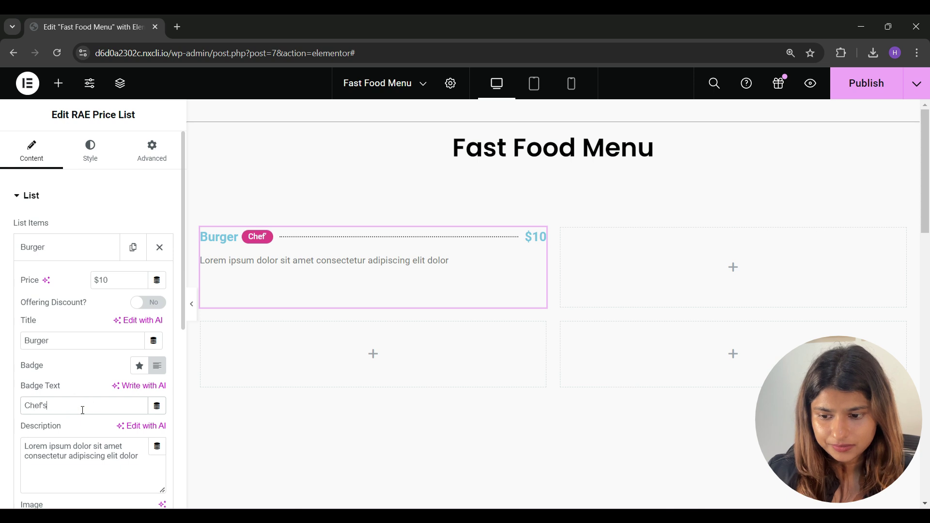
- Set burger.png from the media library as the Burger item's image and go to the item's link field
{"action": "scroll", "coordinate": [82, 409], "scroll_direction": "down", "scroll_amount": 1}
{"action": "left_click", "coordinate": [82, 410]}
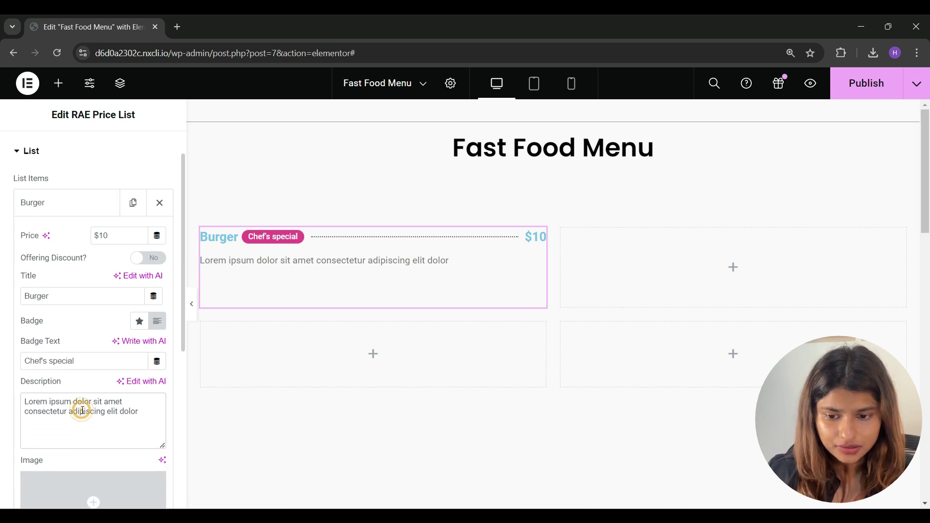
{"action": "scroll", "coordinate": [83, 411], "scroll_direction": "down", "scroll_amount": 2}
{"action": "left_click", "coordinate": [86, 411]}
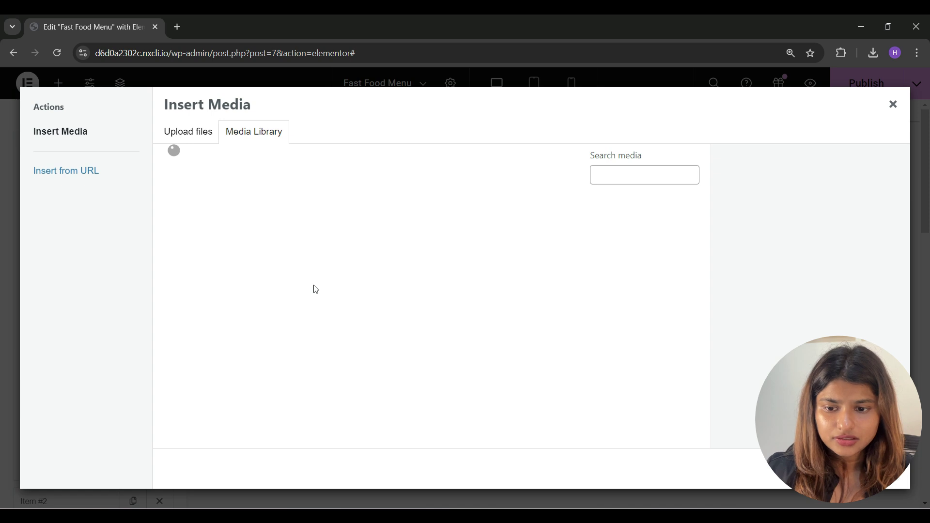
{"action": "left_click", "coordinate": [635, 269]}
{"action": "left_click", "coordinate": [633, 267]}
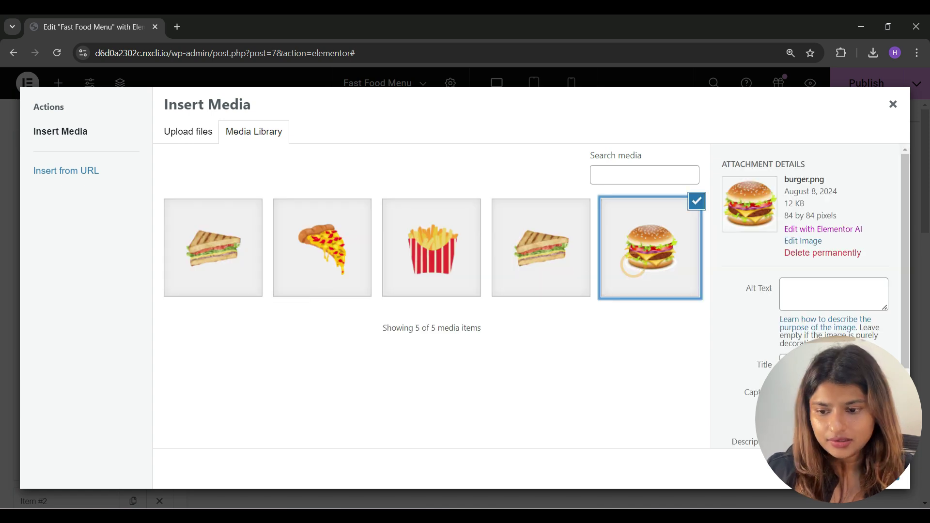
{"action": "left_click", "coordinate": [866, 468]}
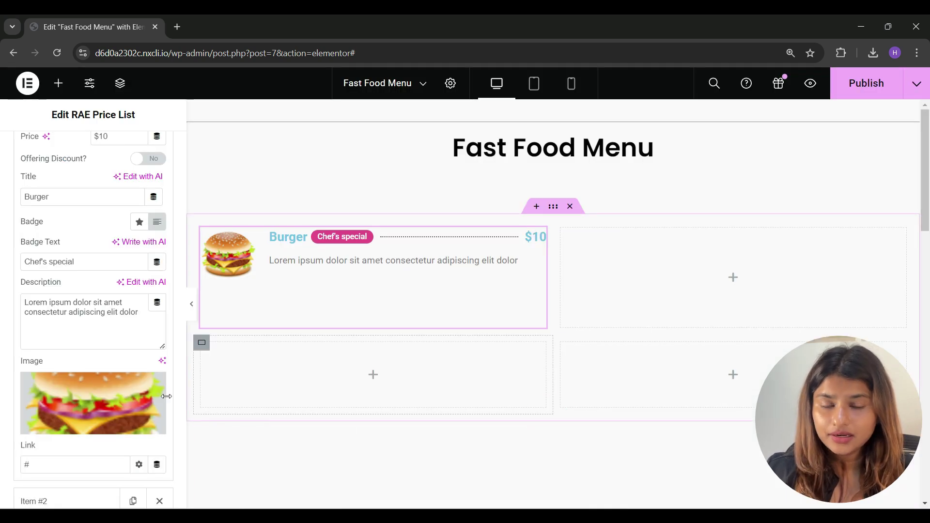
{"action": "scroll", "coordinate": [115, 370], "scroll_direction": "down", "scroll_amount": 2}
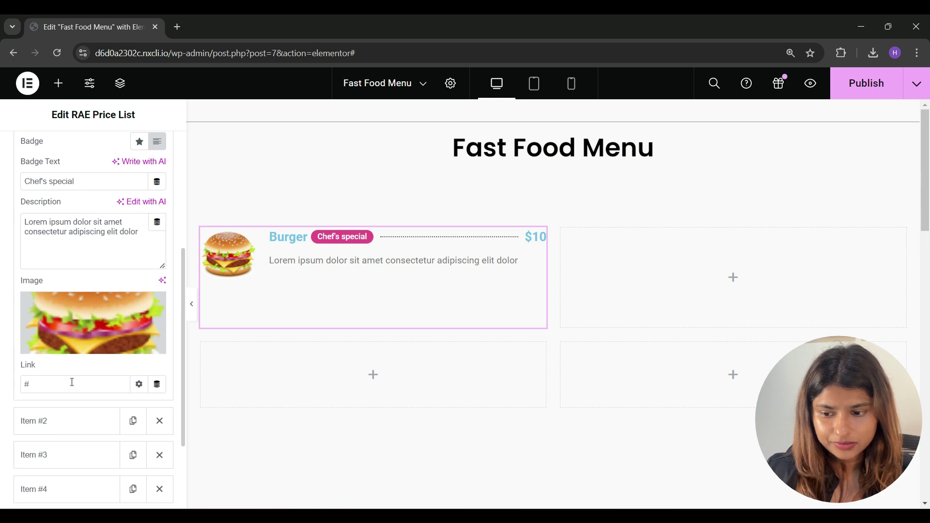
{"action": "left_click", "coordinate": [67, 384]}
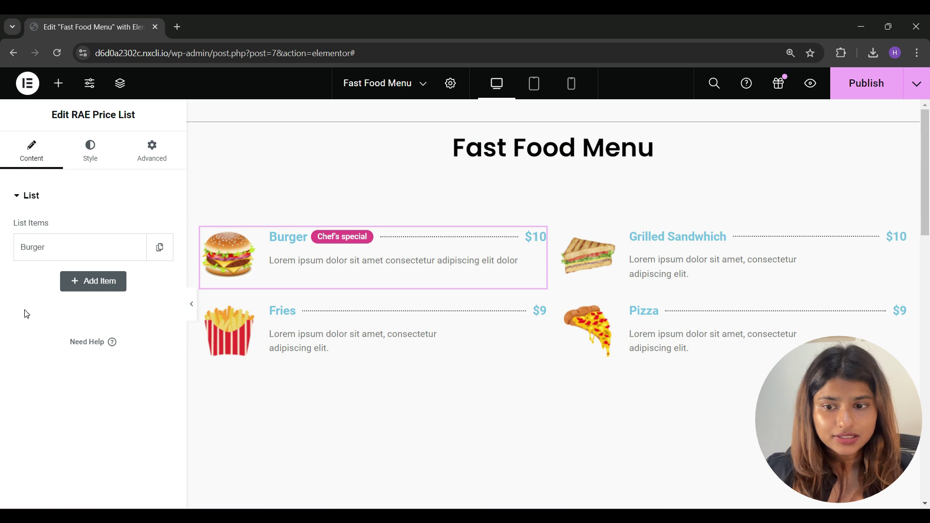
- Style the Burger price list's title and price with the Poppins font and a custom font size in pixels
{"action": "left_click", "coordinate": [91, 161]}
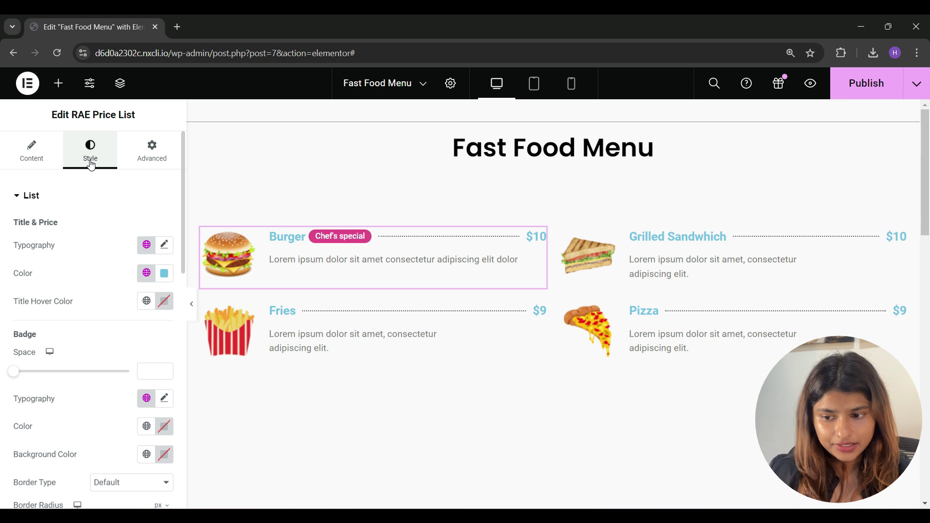
{"action": "left_click", "coordinate": [164, 245]}
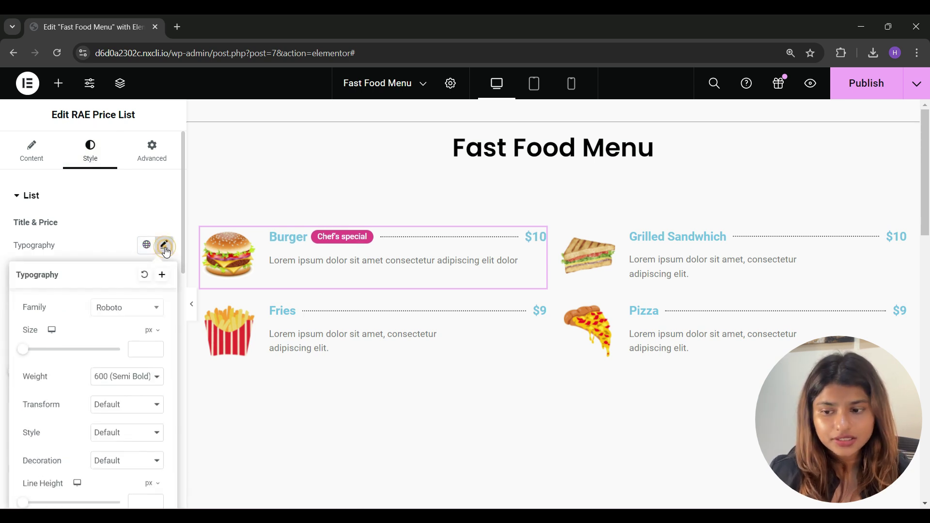
{"action": "left_click", "coordinate": [125, 310]}
{"action": "left_click", "coordinate": [112, 367]}
{"action": "left_click", "coordinate": [146, 348]}
{"action": "type", "text": "28"}
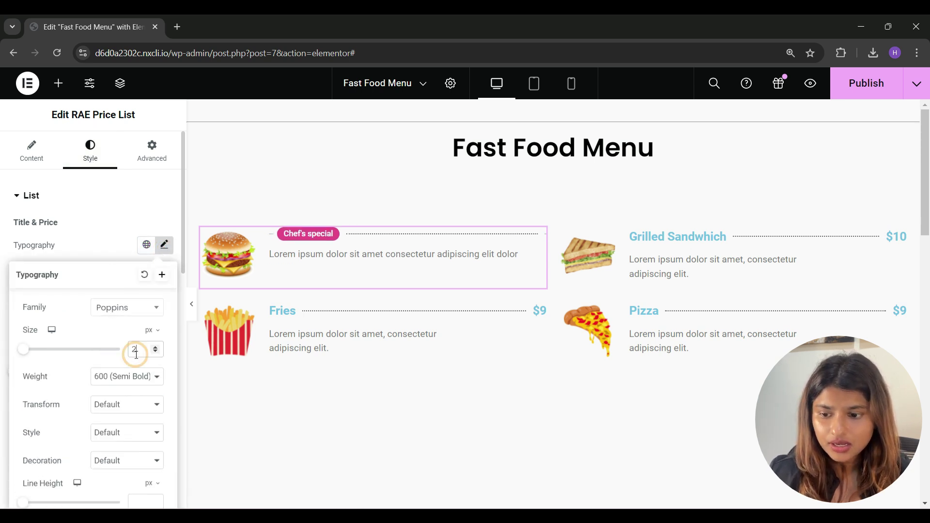
{"action": "left_click", "coordinate": [104, 237]}
- Set the Burger list's title and price color to #303466 and the title hover color to #000000
{"action": "left_click", "coordinate": [164, 274]}
{"action": "left_click", "coordinate": [132, 463]}
{"action": "type", "text": "#303466"}
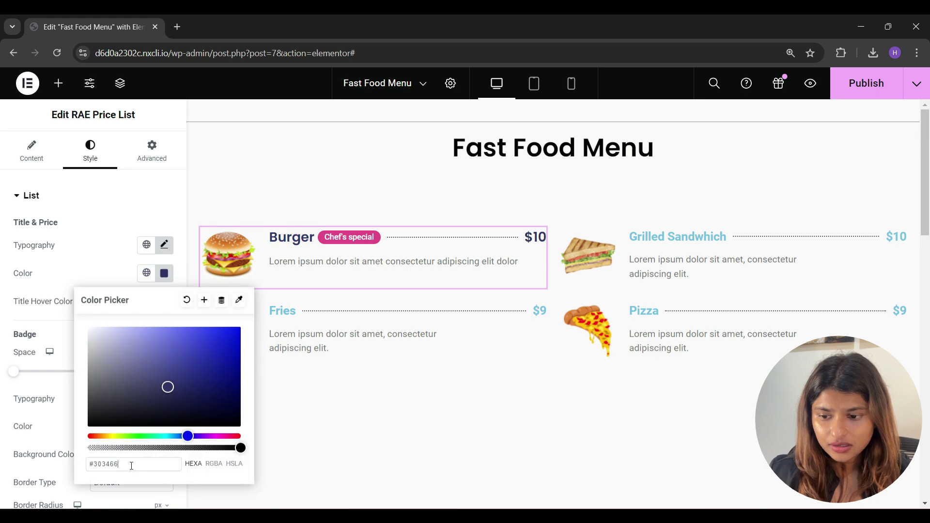
{"action": "key", "text": "Escape"}
{"action": "left_click", "coordinate": [165, 309]}
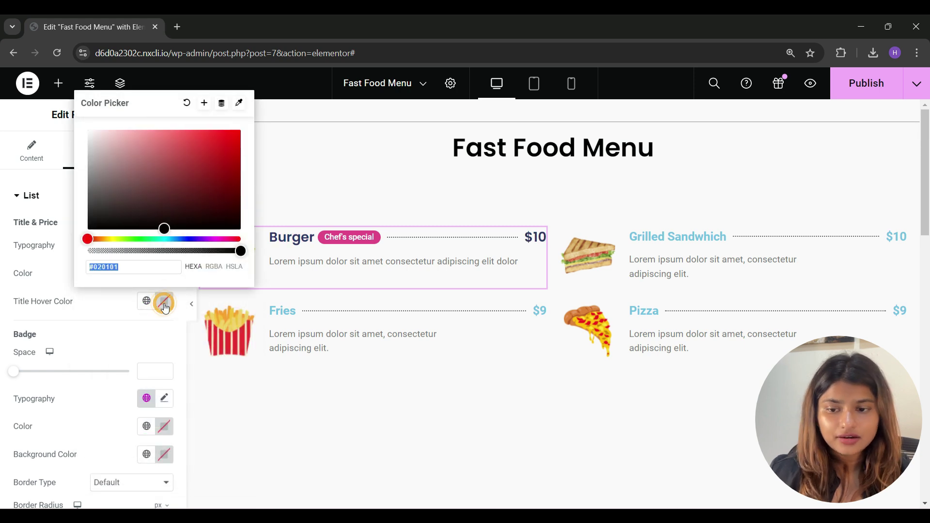
{"action": "type", "text": "#000000"}
{"action": "left_click", "coordinate": [89, 339]}
{"action": "scroll", "coordinate": [89, 339], "scroll_direction": "down", "scroll_amount": 2}
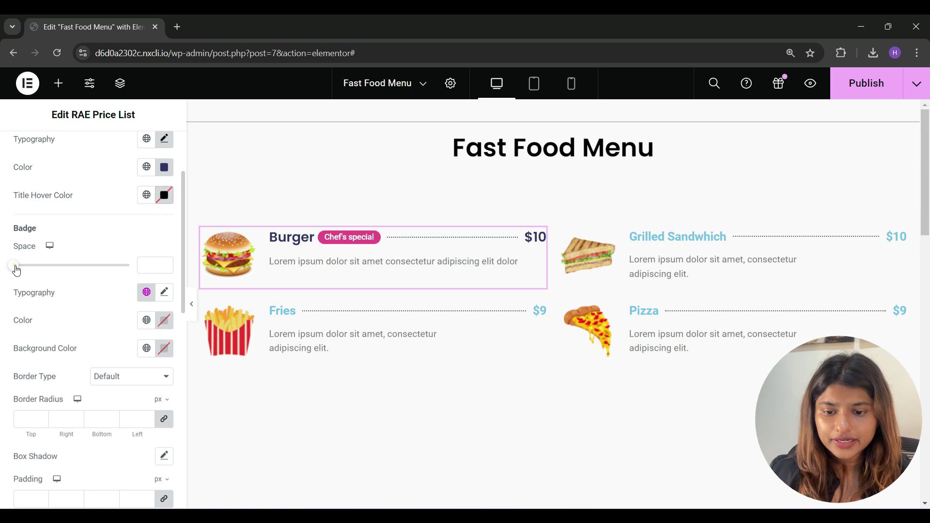
- Set the Burger badge's space to 7, its text color to white and its background color to red
{"action": "mouse_move", "coordinate": [16, 270]}
{"action": "left_mouse_down"}
{"action": "mouse_move", "coordinate": [81, 267]}
{"action": "mouse_move", "coordinate": [25, 273]}
{"action": "left_mouse_up"}
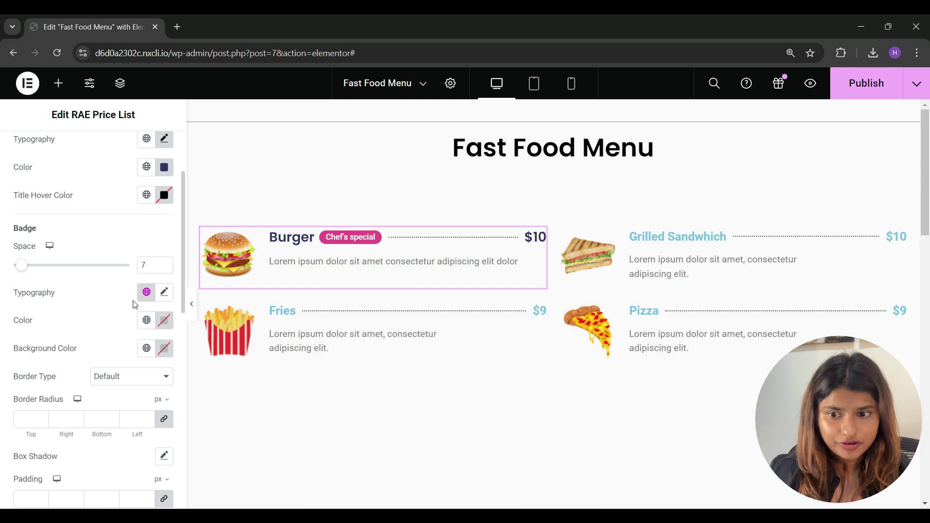
{"action": "scroll", "coordinate": [169, 295], "scroll_direction": "down", "scroll_amount": 3}
{"action": "left_click", "coordinate": [164, 193]}
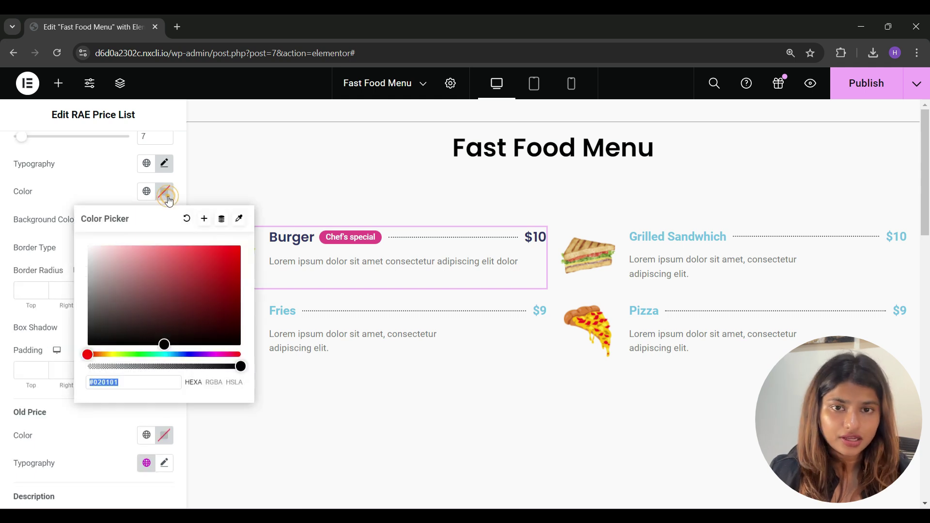
{"action": "left_click", "coordinate": [164, 220]}
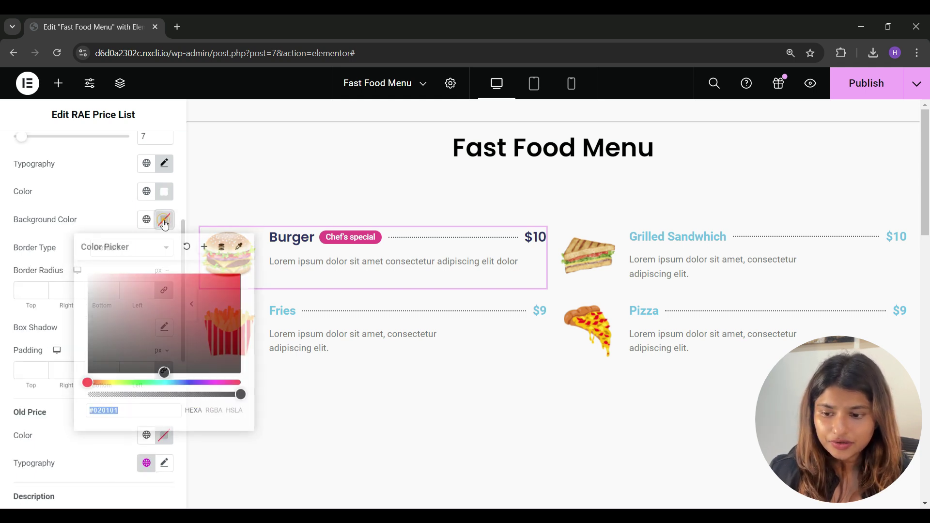
{"action": "left_click", "coordinate": [220, 296]}
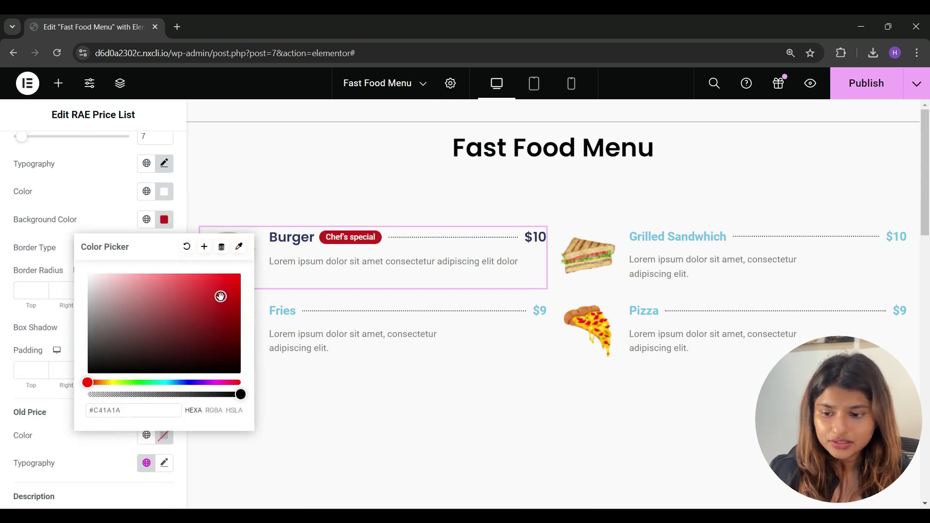
{"action": "left_click", "coordinate": [102, 215]}
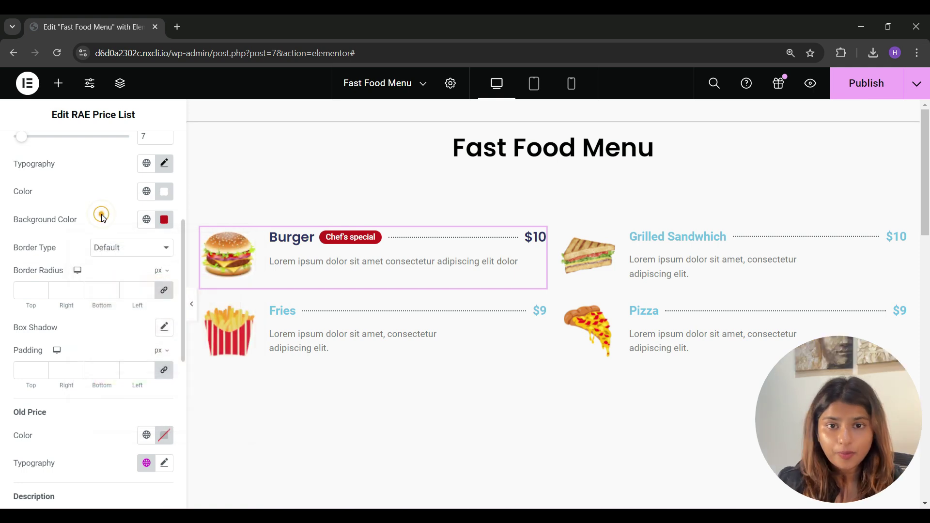
- Round the badge's corners with a 22 px border radius and add a box shadow with a blur of 10
{"action": "left_click", "coordinate": [114, 247]}
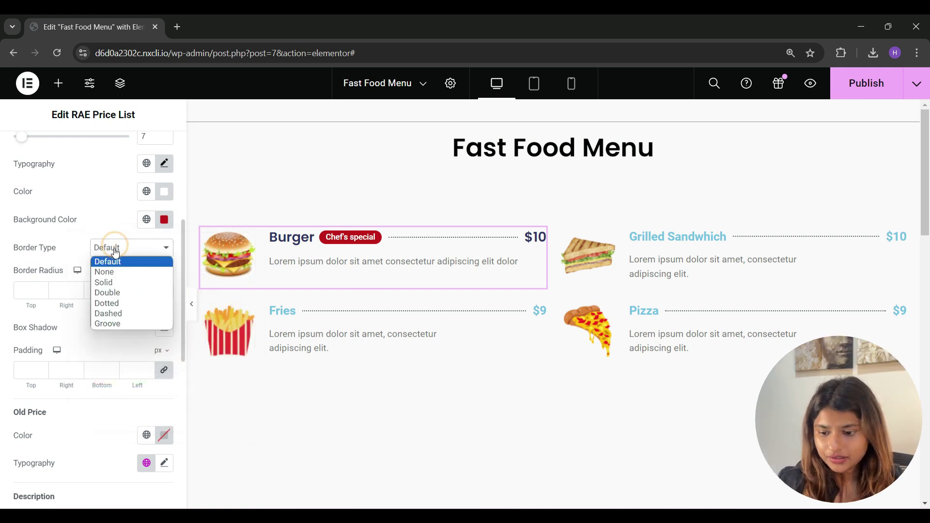
{"action": "left_click", "coordinate": [164, 329]}
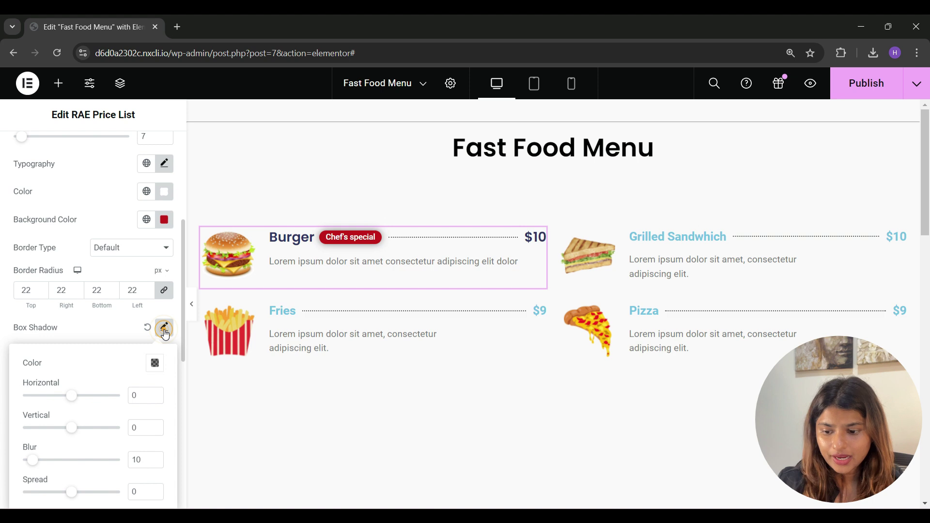
{"action": "left_click", "coordinate": [107, 328]}
{"action": "scroll", "coordinate": [92, 346], "scroll_direction": "down", "scroll_amount": 5}
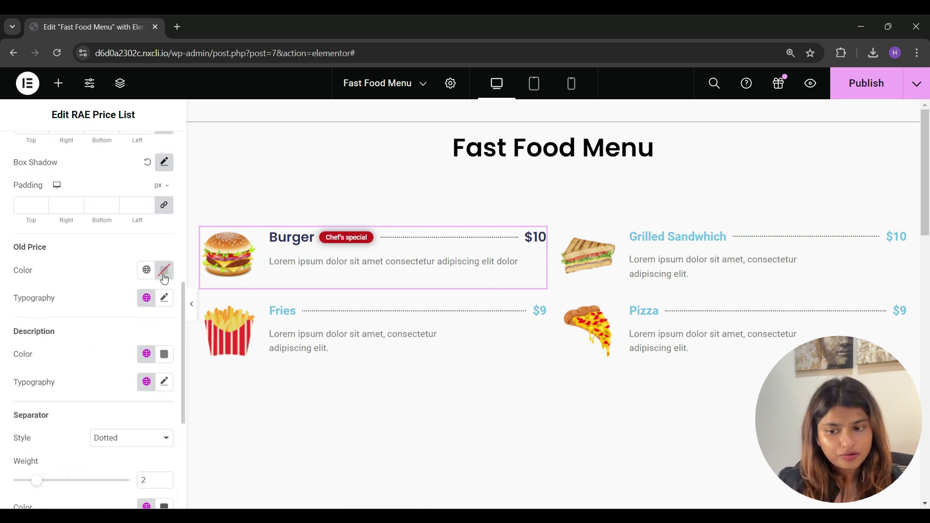
- Look through the Old Price color and typography options of the Burger list
{"action": "left_click", "coordinate": [164, 271]}
{"action": "left_click", "coordinate": [164, 269]}
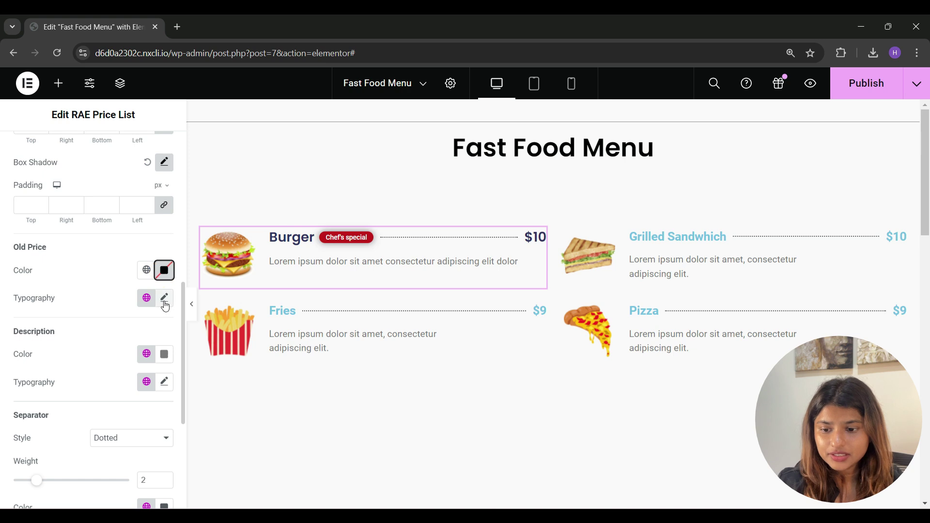
{"action": "left_click", "coordinate": [164, 299]}
{"action": "left_click", "coordinate": [164, 300]}
- Set the Burger description's text color to #303466
{"action": "scroll", "coordinate": [97, 334], "scroll_direction": "down", "scroll_amount": 3}
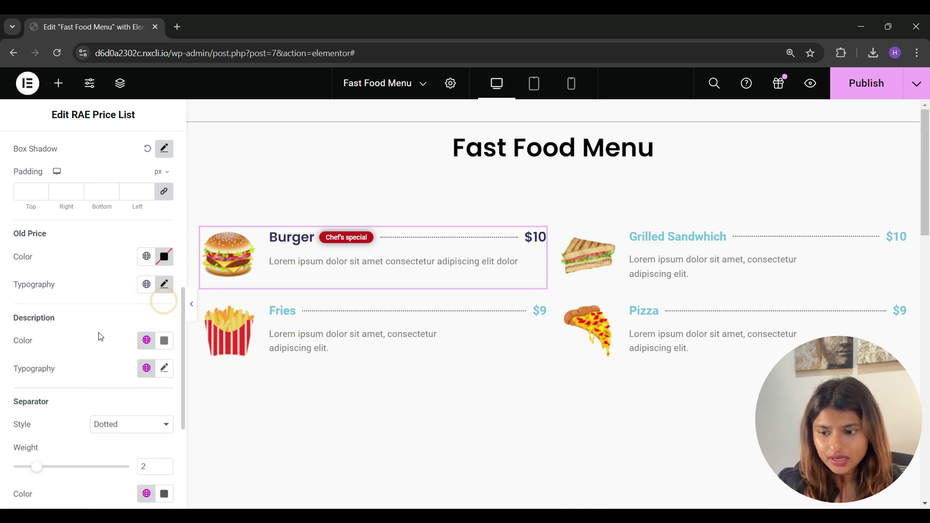
{"action": "left_click", "coordinate": [164, 255]}
{"action": "left_click", "coordinate": [143, 444]}
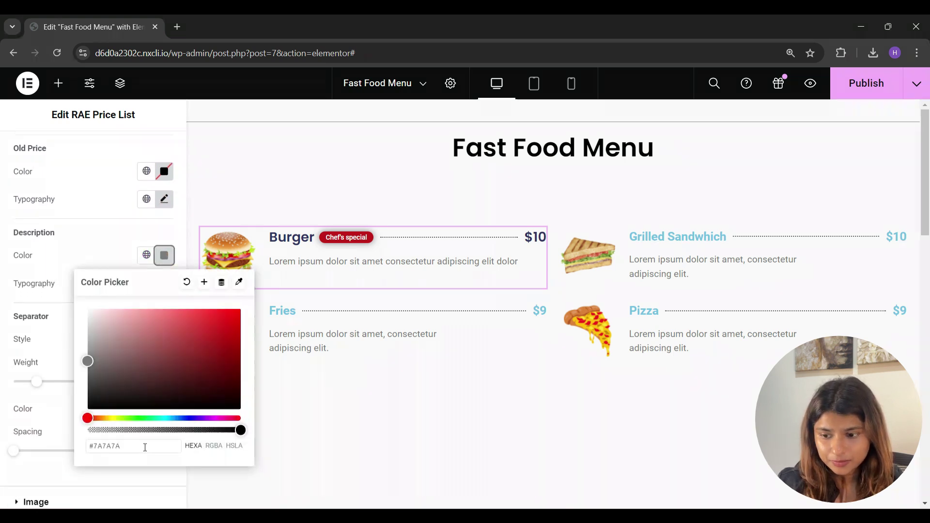
{"action": "key", "text": "ctrl+v"}
{"action": "left_click", "coordinate": [89, 249]}
- Set the Burger description's font style to Italic in its typography settings
{"action": "left_click", "coordinate": [164, 283]}
{"action": "scroll", "coordinate": [121, 339], "scroll_direction": "down", "scroll_amount": 2}
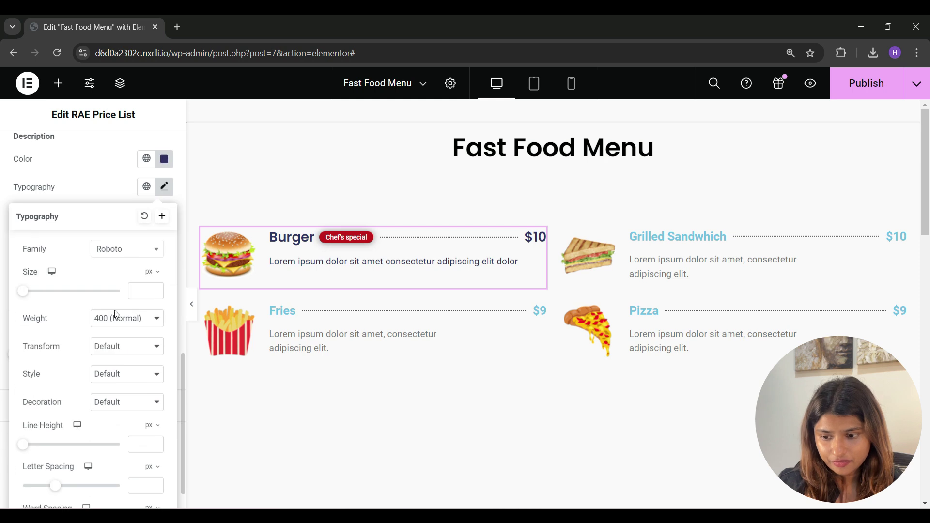
{"action": "left_click", "coordinate": [127, 372]}
{"action": "left_click", "coordinate": [103, 408]}
{"action": "left_click", "coordinate": [98, 197]}
- Try the Solid style for the Burger list's separator and switch it back to Dotted
{"action": "scroll", "coordinate": [70, 222], "scroll_direction": "down", "scroll_amount": 1}
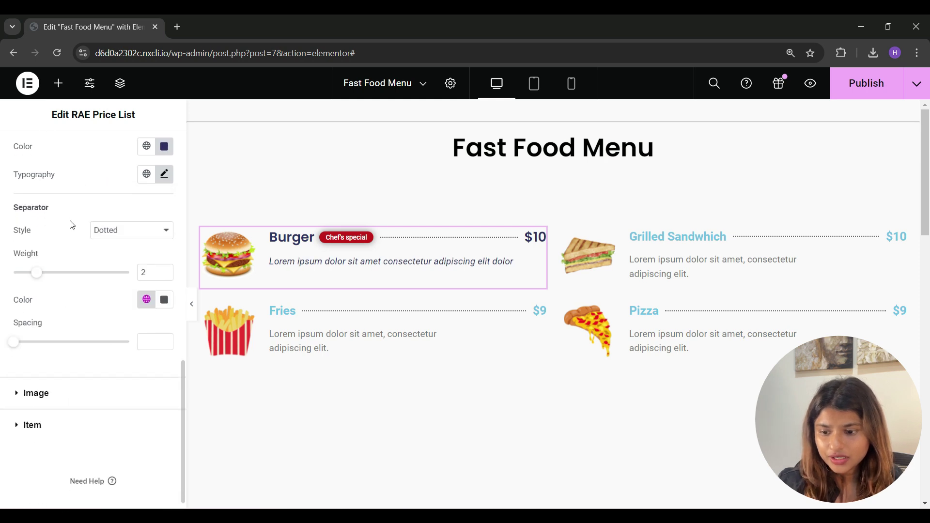
{"action": "left_click", "coordinate": [134, 238]}
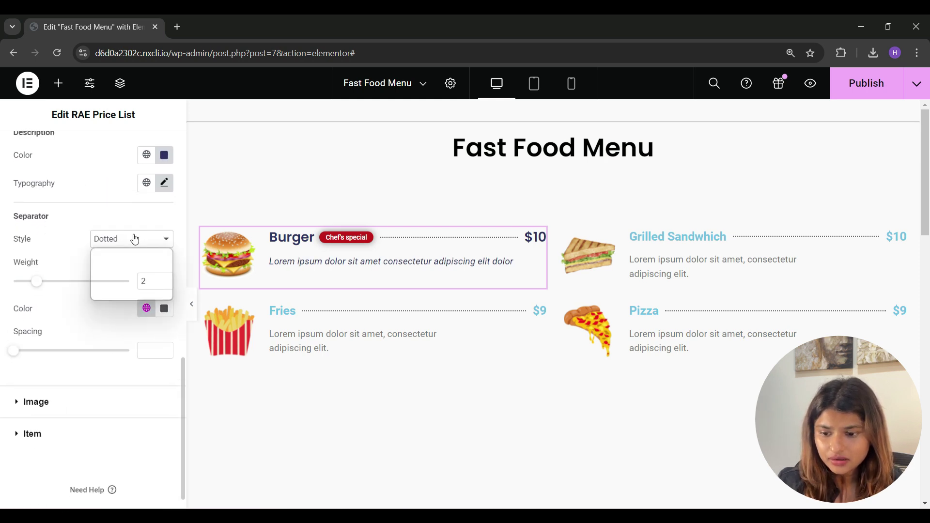
{"action": "left_click", "coordinate": [113, 255]}
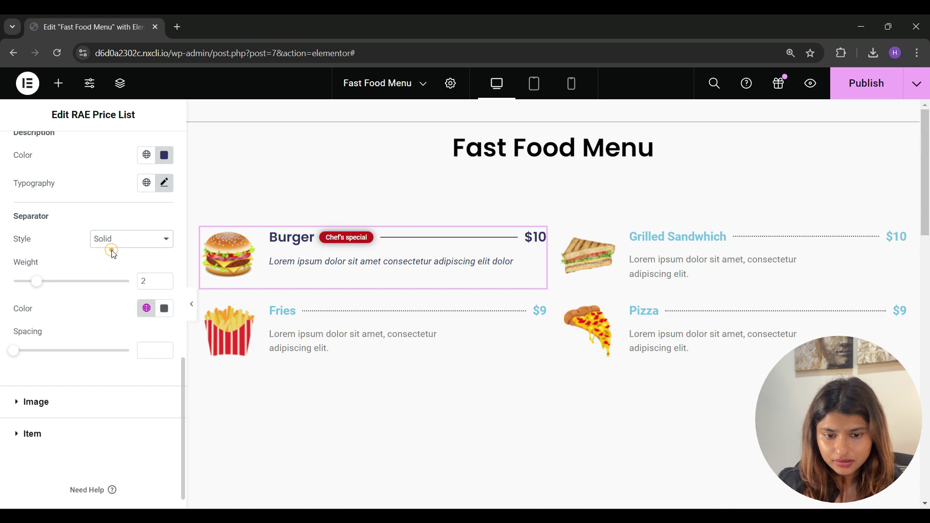
{"action": "left_click", "coordinate": [136, 238]}
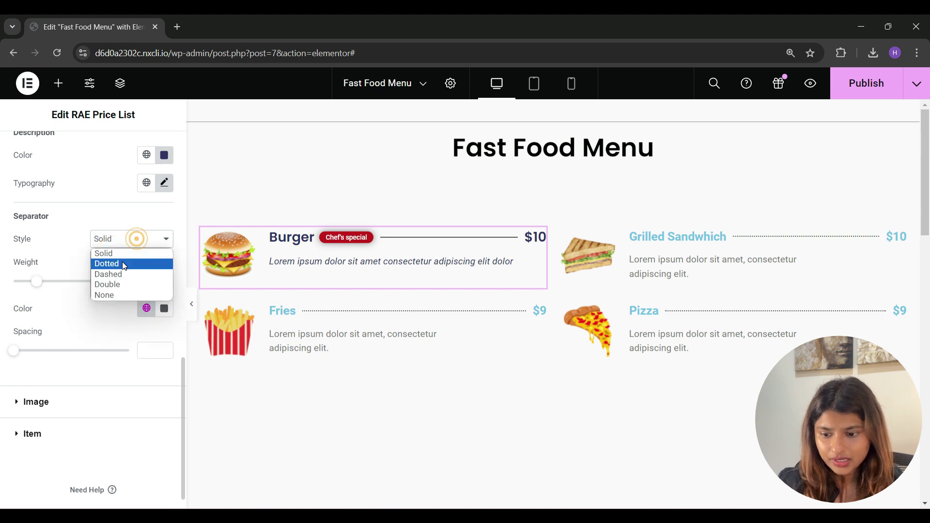
{"action": "left_click", "coordinate": [122, 261]}
{"action": "left_click", "coordinate": [121, 242]}
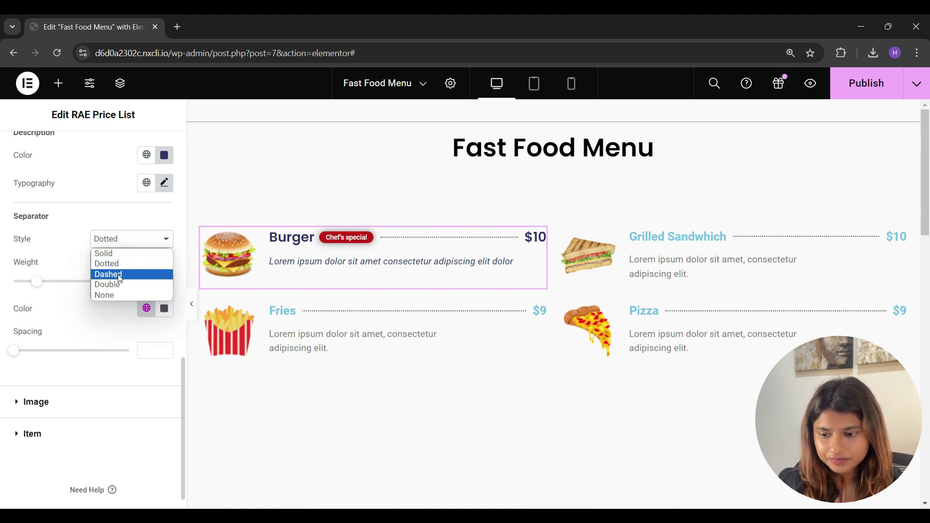
{"action": "left_click", "coordinate": [70, 252]}
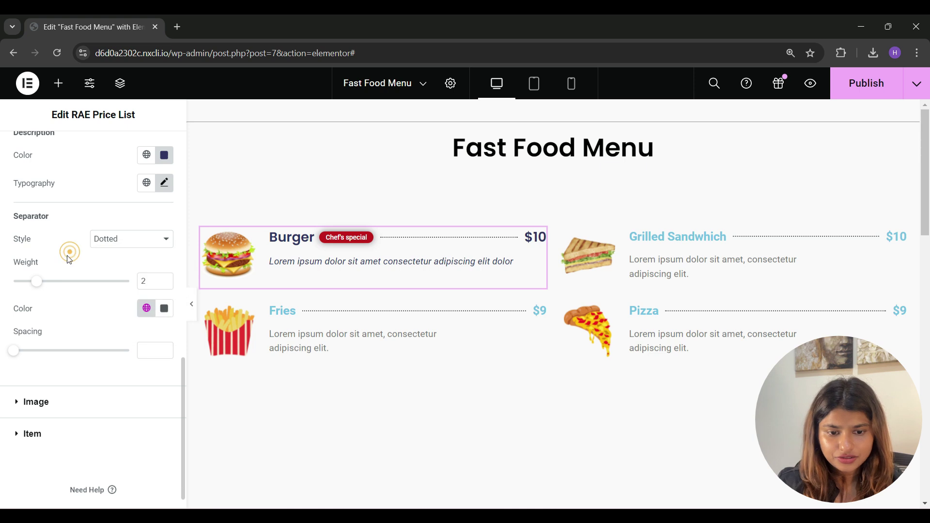
- Set the dotted separator's color to #303466 and its spacing to 14
{"action": "mouse_move", "coordinate": [41, 288]}
{"action": "left_mouse_down"}
{"action": "mouse_move", "coordinate": [83, 287]}
{"action": "mouse_move", "coordinate": [37, 293]}
{"action": "mouse_move", "coordinate": [49, 294]}
{"action": "left_mouse_up"}
{"action": "left_click", "coordinate": [164, 308]}
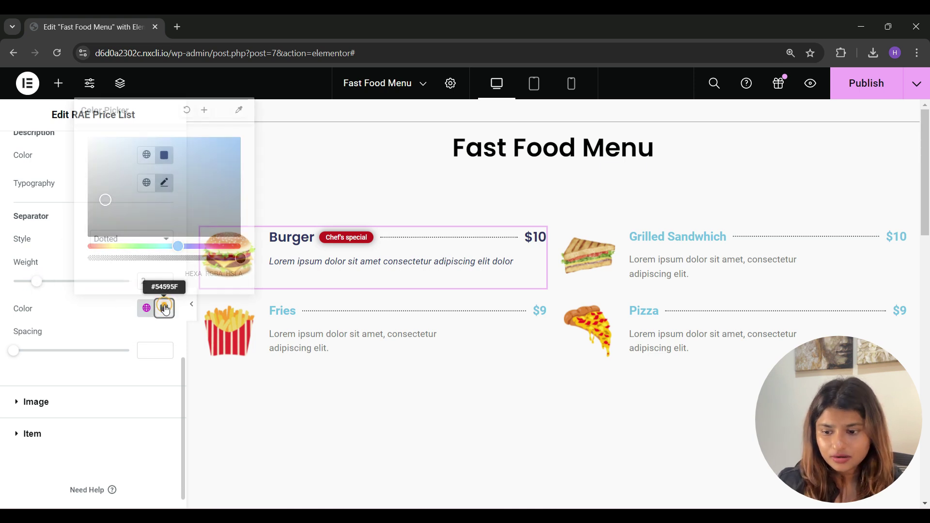
{"action": "left_click", "coordinate": [133, 272]}
{"action": "type", "text": "#303466"}
{"action": "scroll", "coordinate": [50, 271], "scroll_direction": "down", "scroll_amount": 1}
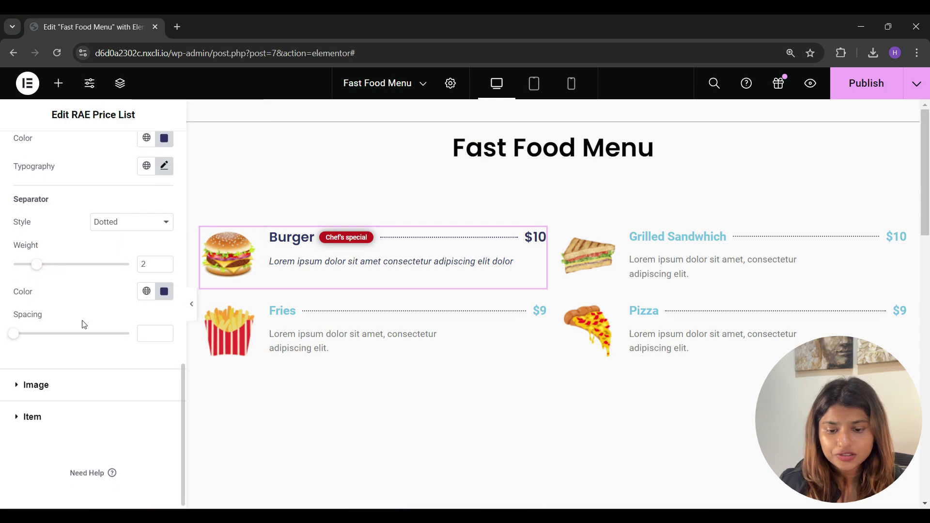
{"action": "left_click_drag", "start_coordinate": [14, 333], "coordinate": [67, 341]}
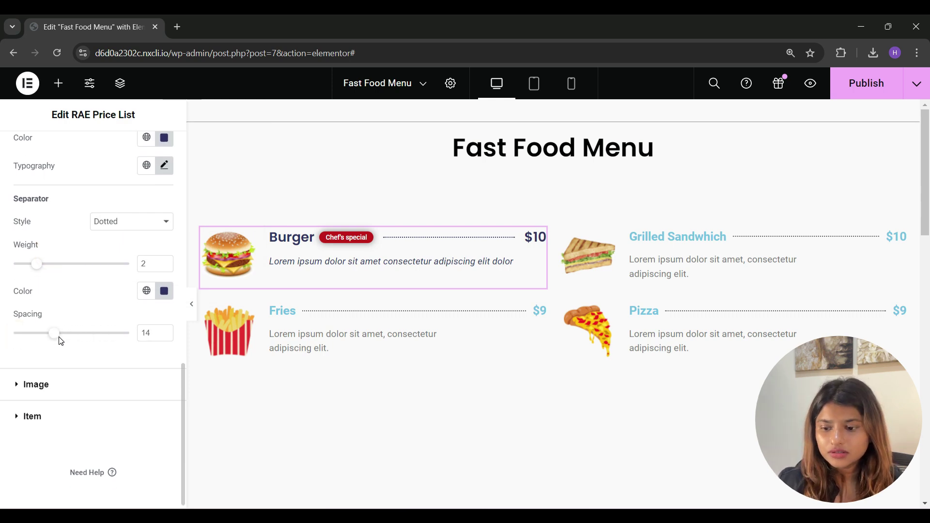
- Check the Burger image's resolution choices and set the image spacing to 19
{"action": "left_click", "coordinate": [58, 384]}
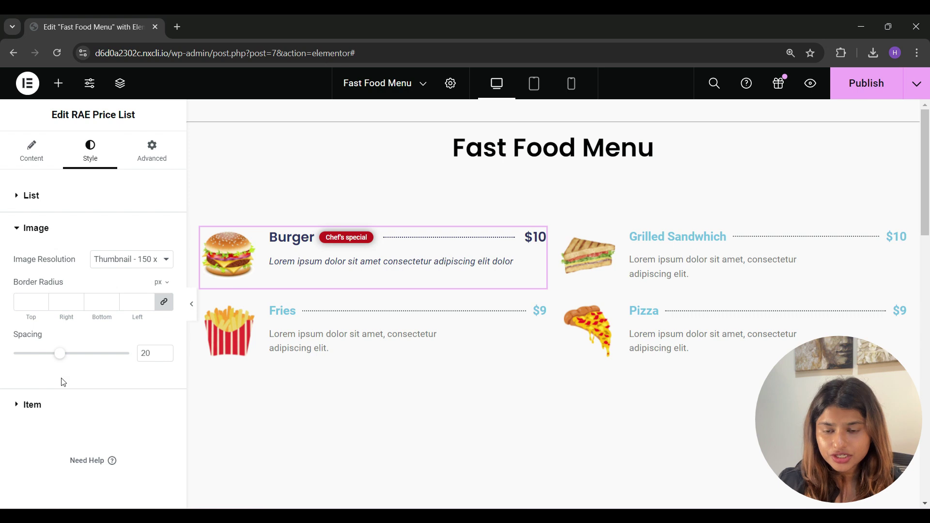
{"action": "left_click", "coordinate": [141, 266]}
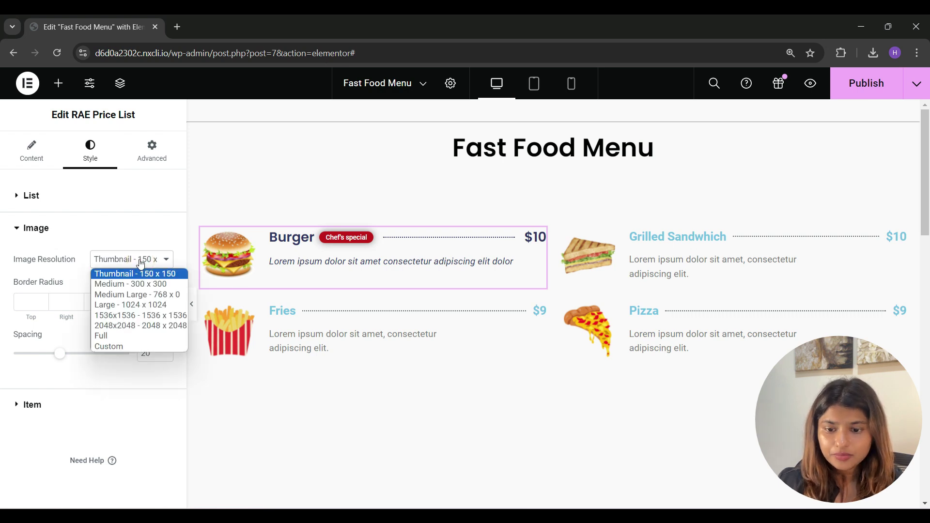
{"action": "left_click", "coordinate": [33, 301]}
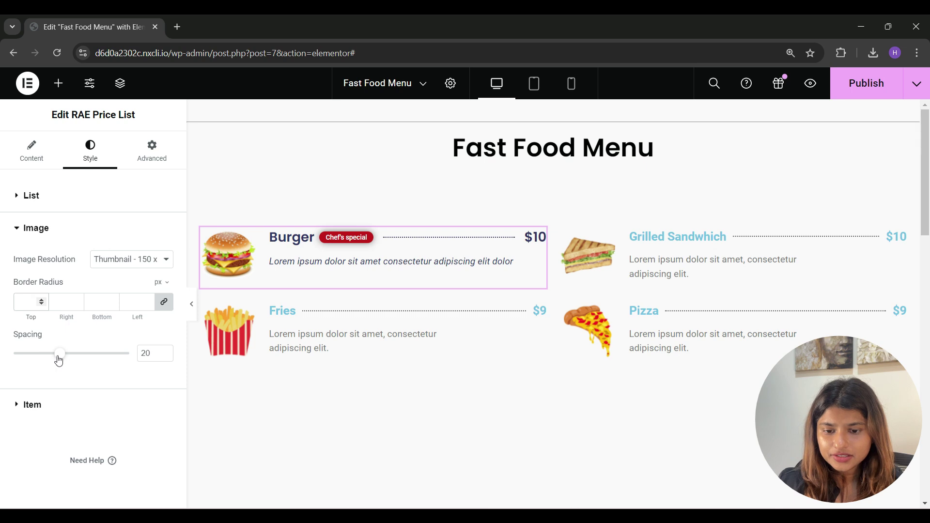
{"action": "mouse_move", "coordinate": [60, 357]}
{"action": "left_mouse_down"}
{"action": "mouse_move", "coordinate": [23, 361]}
{"action": "mouse_move", "coordinate": [59, 364]}
{"action": "left_mouse_up"}
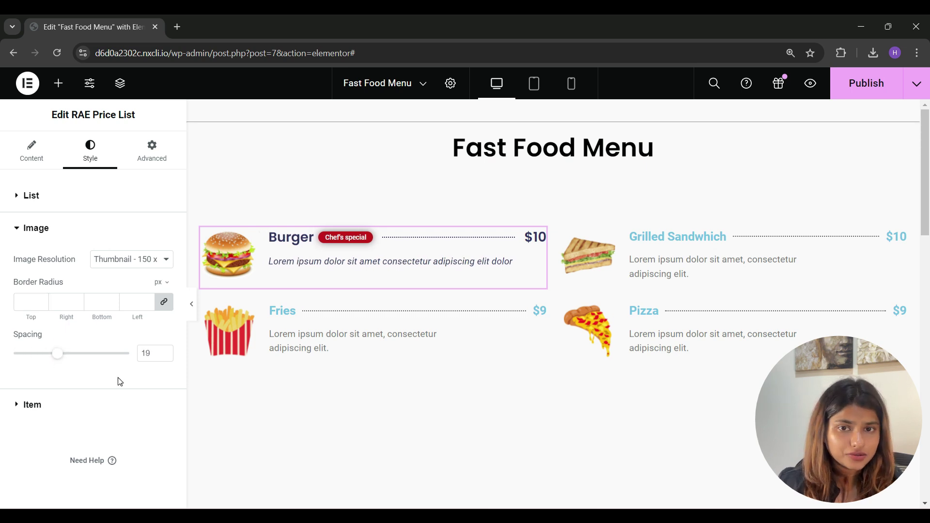
- Set the Burger item's rows gap to 21 px and its vertical alignment to the middle
{"action": "left_click", "coordinate": [66, 412]}
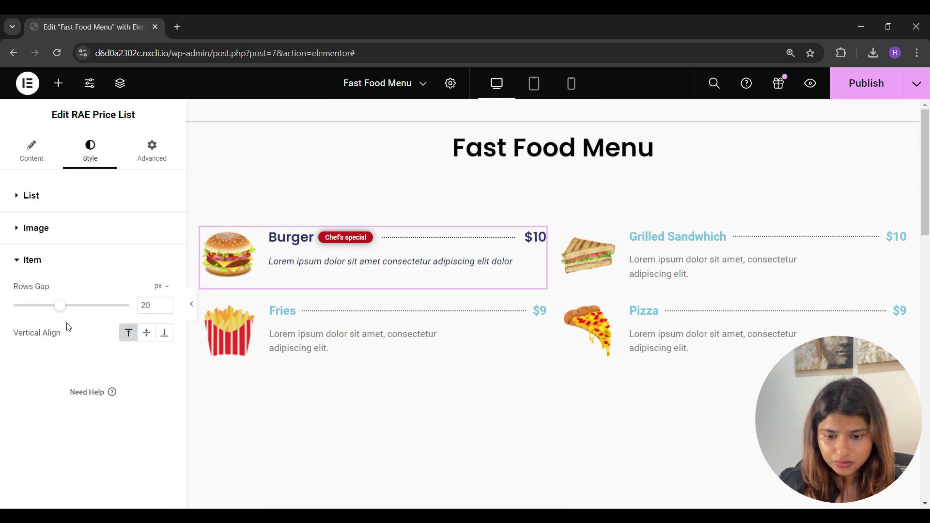
{"action": "mouse_move", "coordinate": [74, 310]}
{"action": "left_mouse_down"}
{"action": "mouse_move", "coordinate": [105, 309]}
{"action": "mouse_move", "coordinate": [62, 310]}
{"action": "left_mouse_up"}
{"action": "left_click", "coordinate": [146, 333]}
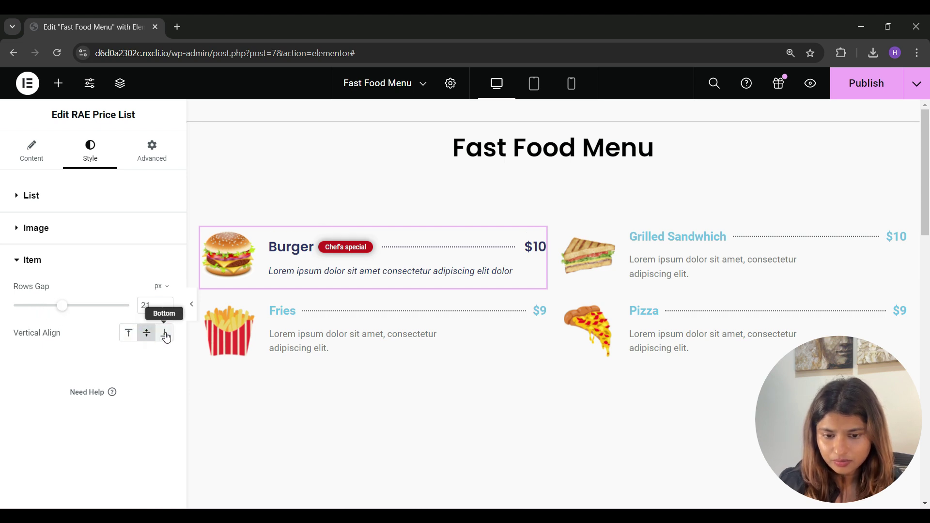
{"action": "left_click", "coordinate": [166, 338]}
{"action": "left_click", "coordinate": [133, 338]}
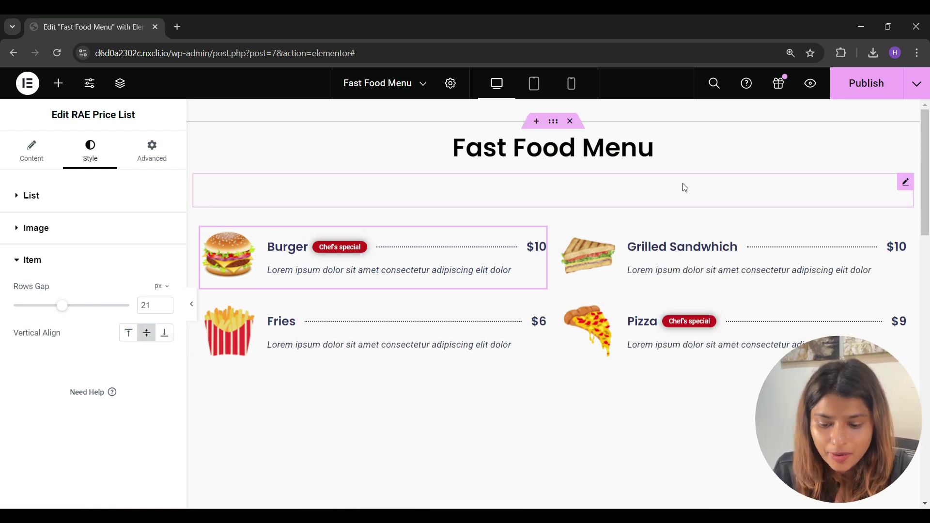
- Publish the Fast Food Menu page and preview it in a new browser tab
{"action": "left_click", "coordinate": [854, 96]}
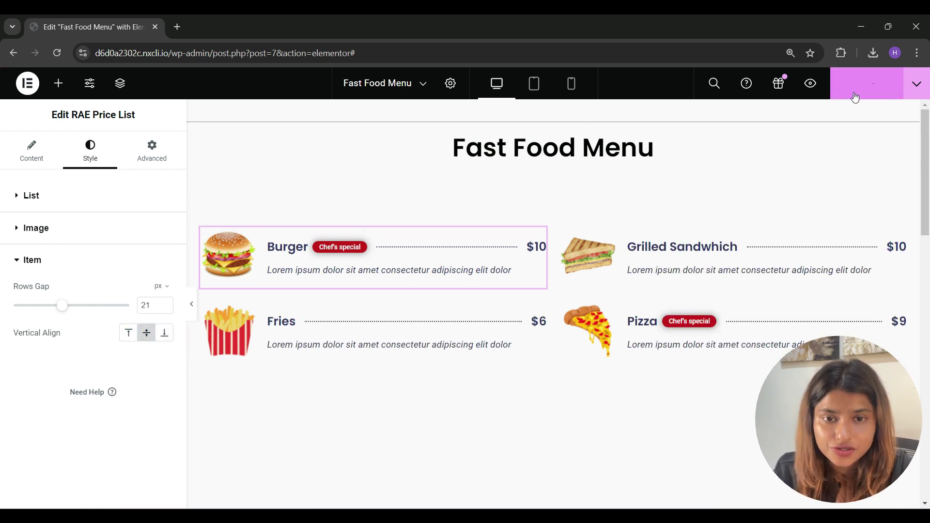
{"action": "left_click", "coordinate": [809, 92]}
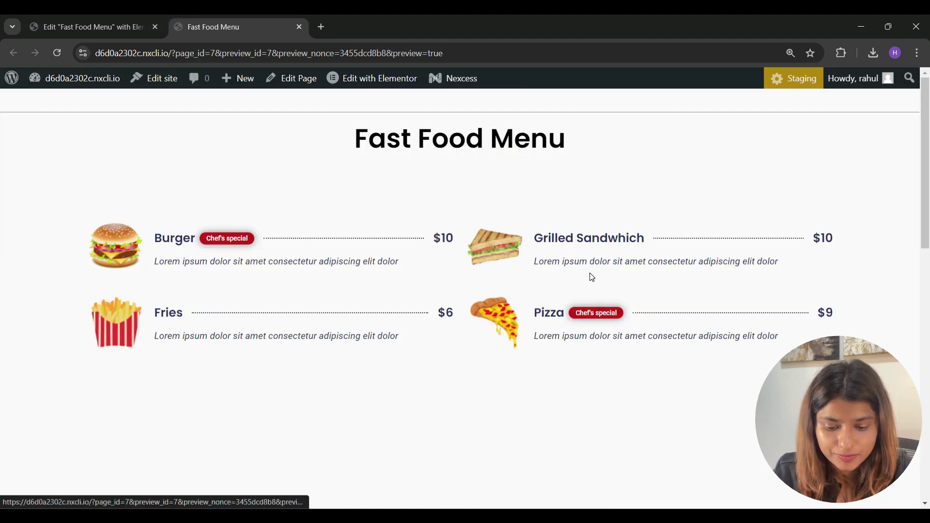